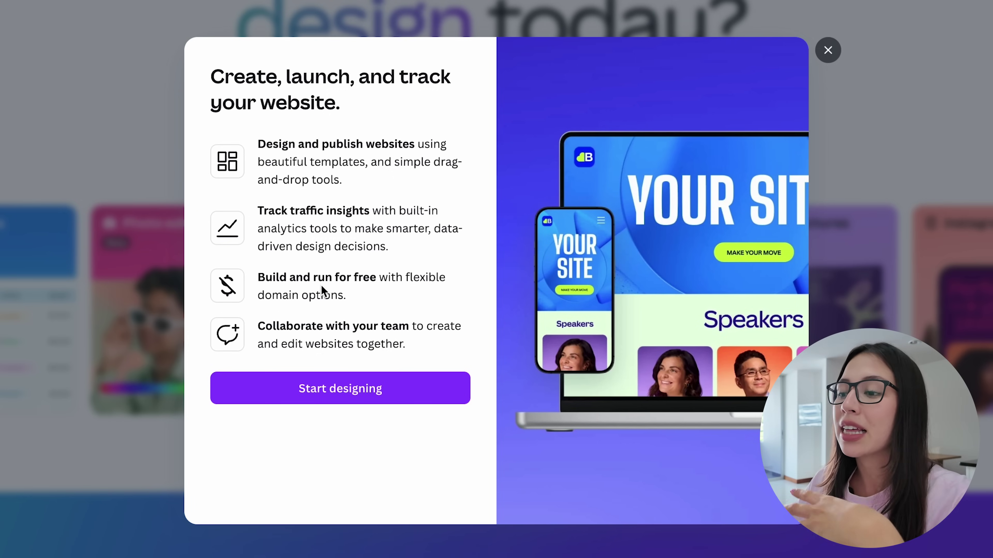
# - Review the traffic insights and free domain points in the website feature overview, and start designing a website
pyautogui.moveTo(263, 214); pyautogui.dragTo(362, 215)
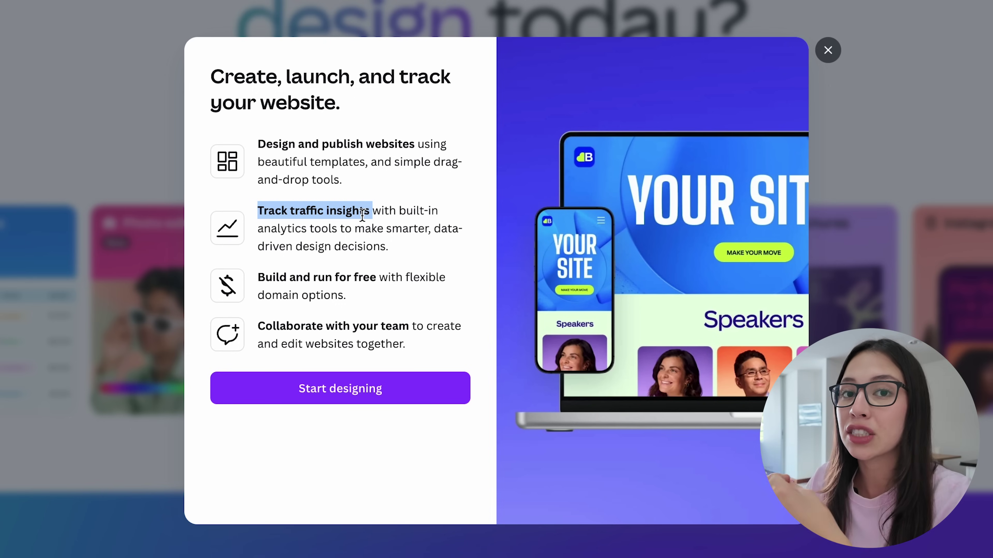
pyautogui.moveTo(268, 275); pyautogui.dragTo(391, 316)
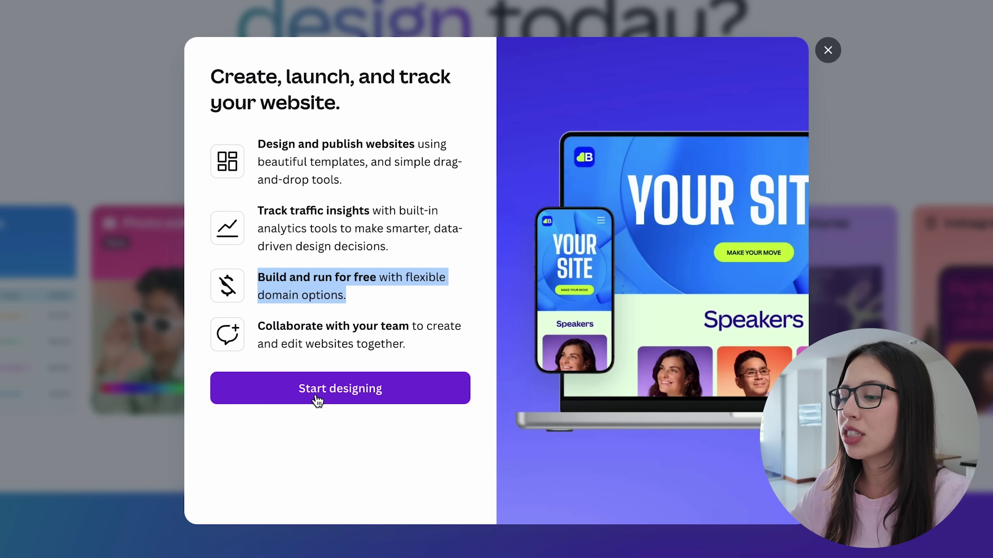
pyautogui.click(331, 387)
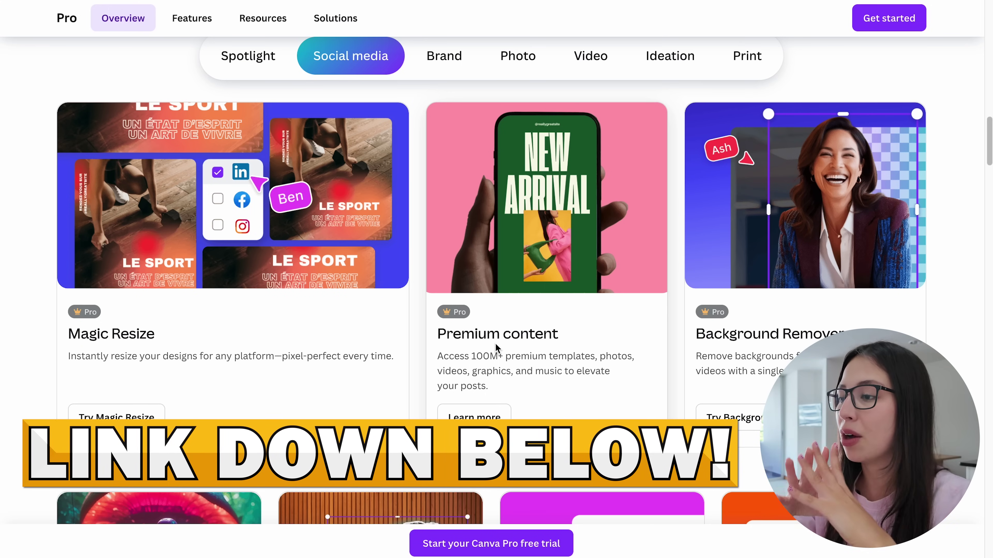
# - Look over the social media features on the Canva Pro overview page
pyautogui.moveTo(989, 137); pyautogui.dragTo(982, 155)
pyautogui.scroll(5, 797, 214)
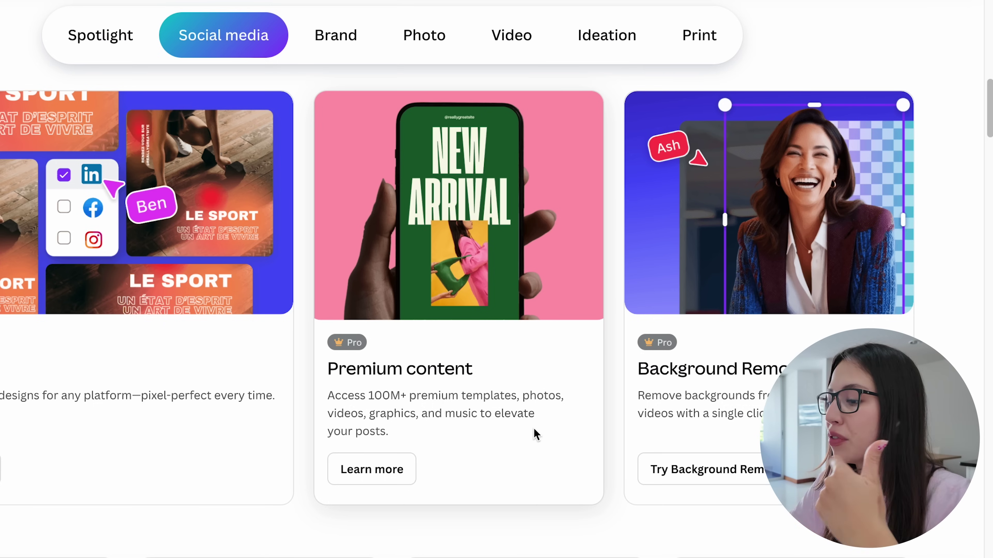
pyautogui.moveTo(981, 129); pyautogui.dragTo(982, 99)
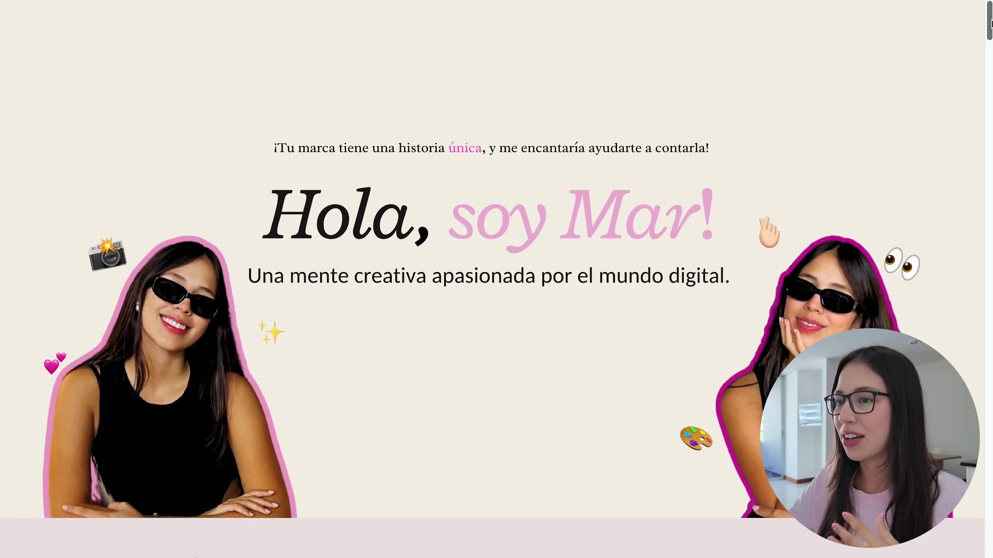
# - Look through the sample portfolio website from its introduction through the Sobre Mí and My Work sections
pyautogui.moveTo(989, 23); pyautogui.dragTo(986, 114)
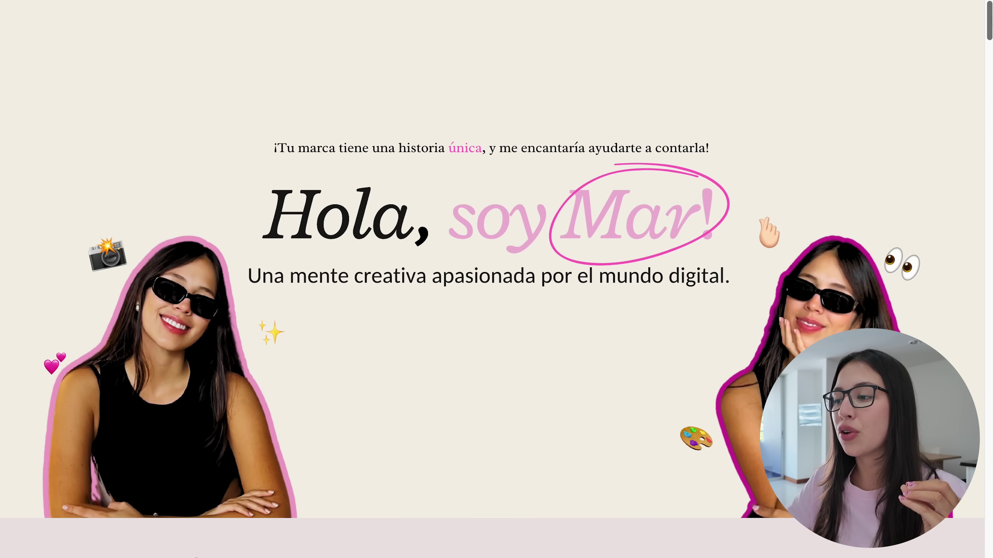
pyautogui.scroll(-5, 984, 32)
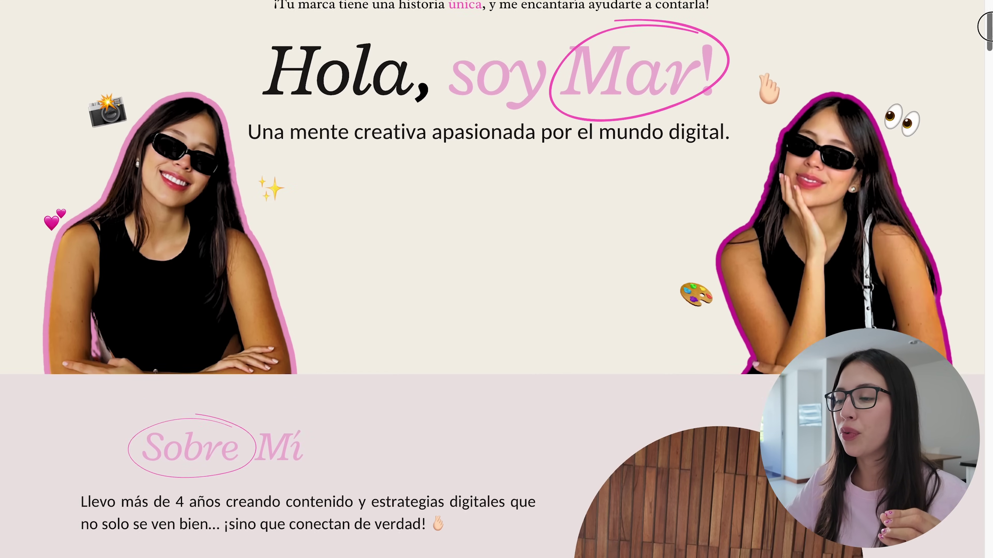
pyautogui.moveTo(984, 31); pyautogui.dragTo(986, 100)
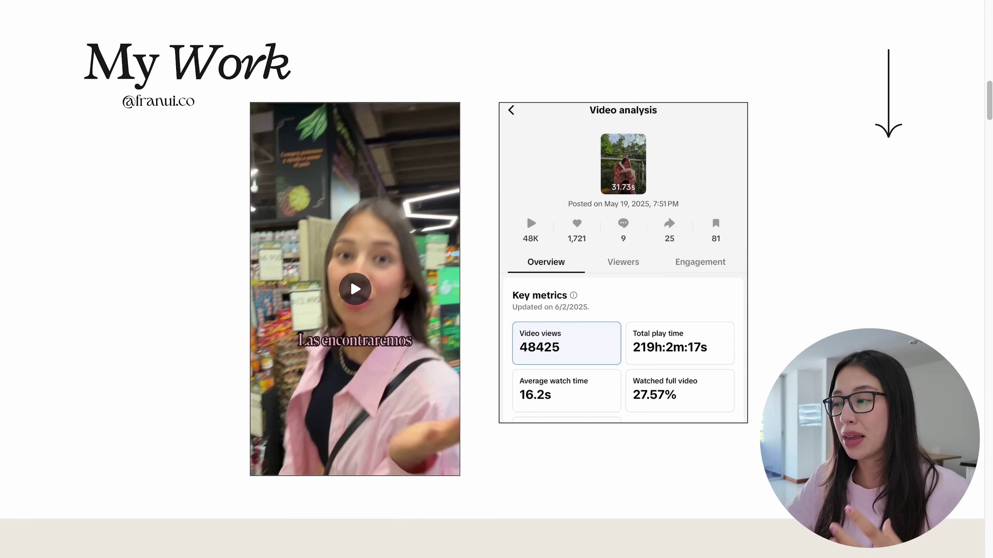
pyautogui.moveTo(990, 103); pyautogui.dragTo(988, 180)
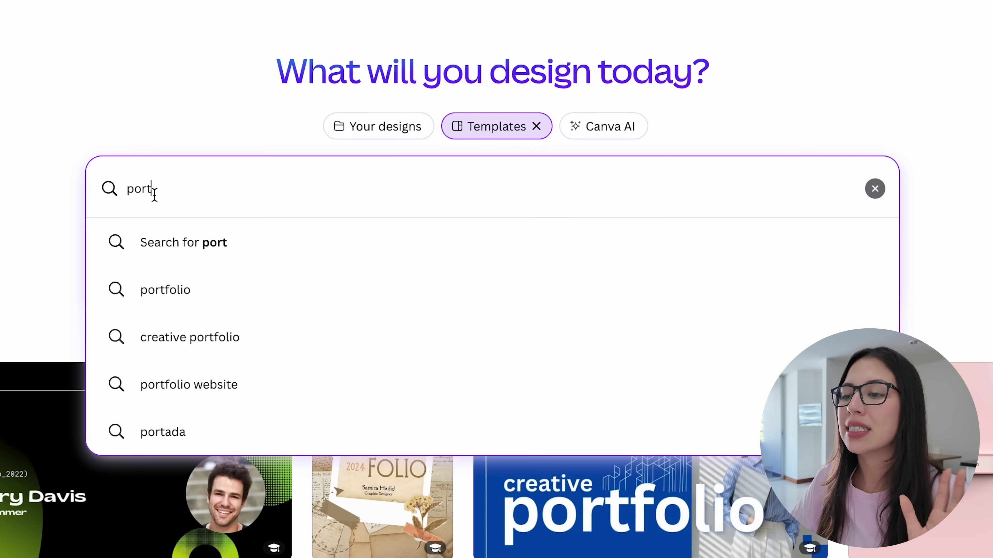
# - Search templates for "portfolio website" and open the Creative Portfolio Website in Opulence Era Style template for customizing
pyautogui.click(188, 395)
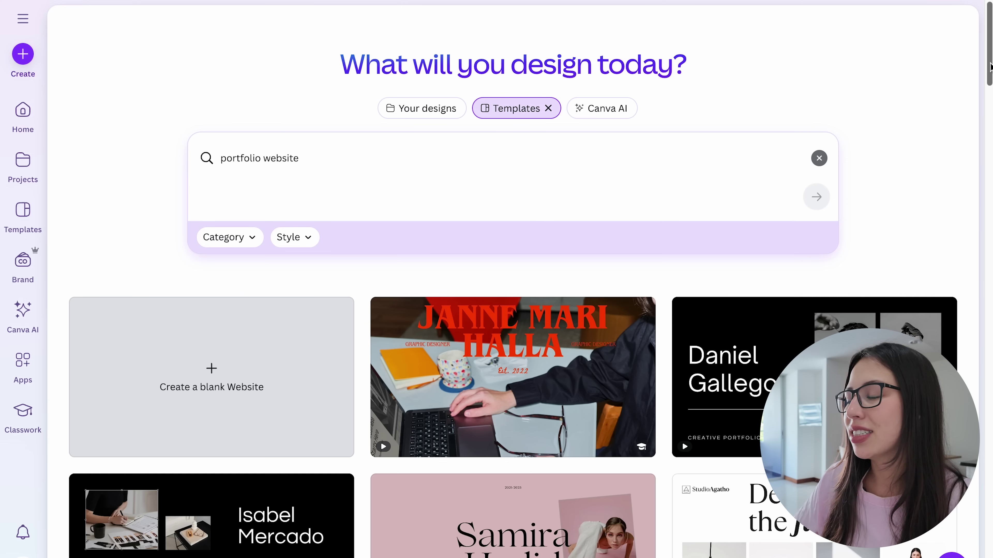
pyautogui.moveTo(991, 66); pyautogui.dragTo(984, 491)
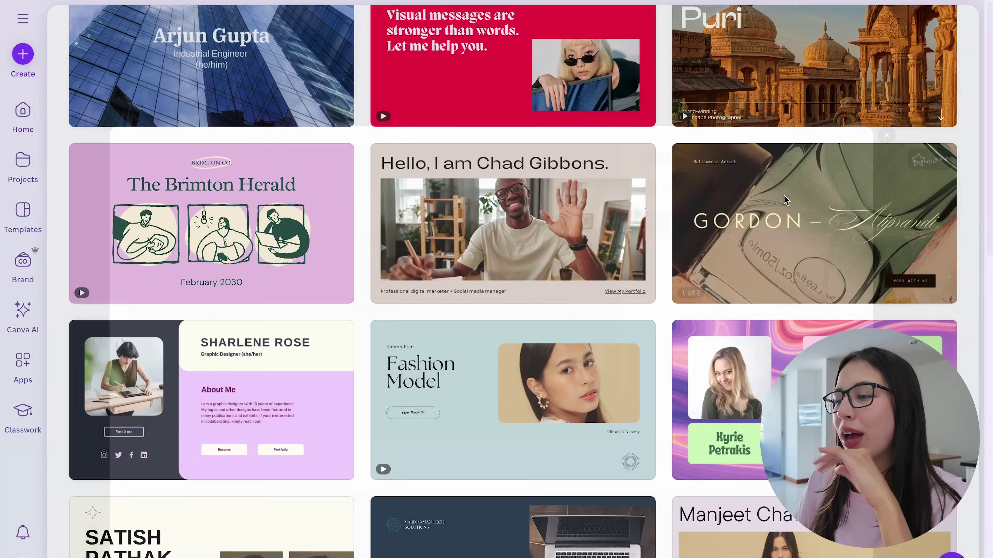
pyautogui.click(783, 197)
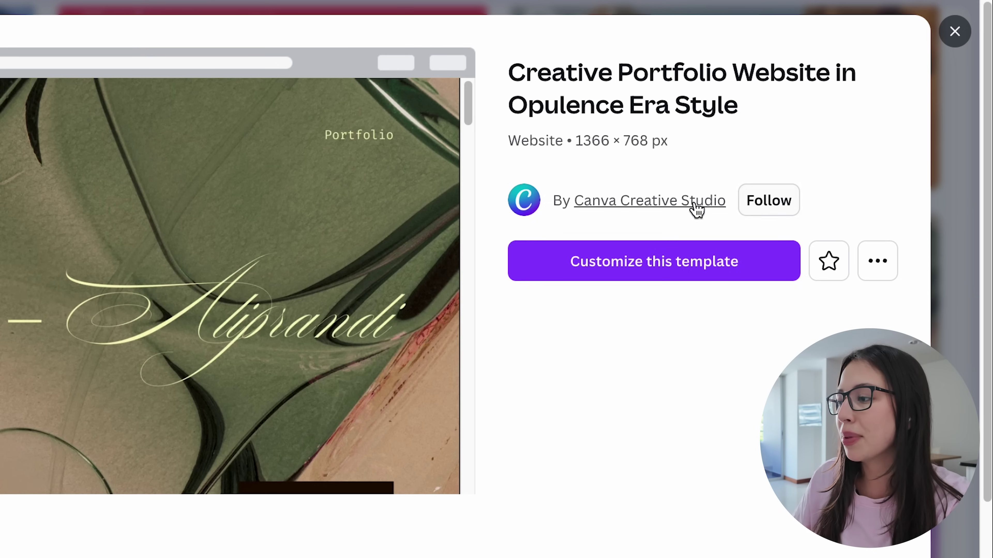
pyautogui.click(659, 264)
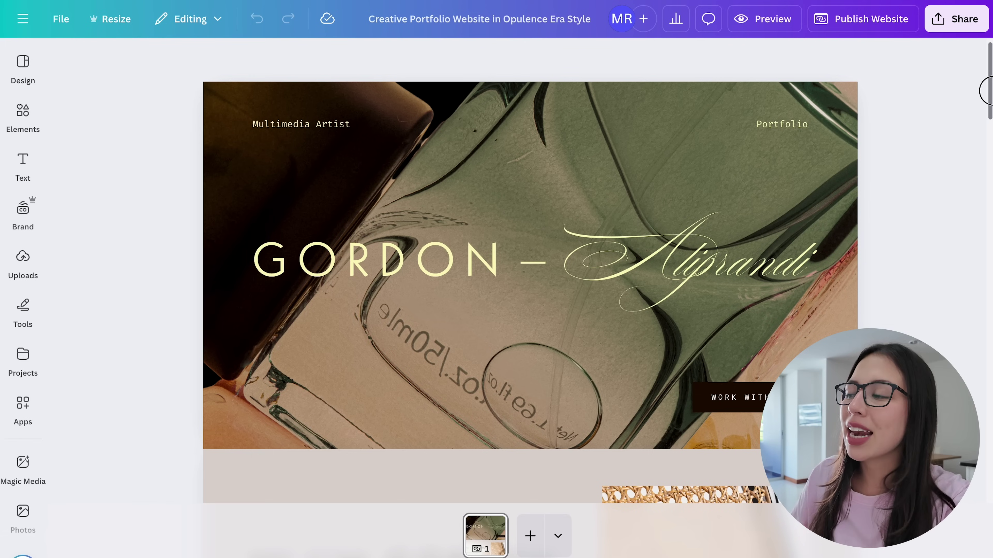
# - Examine the template's layout, from the hero section through the introduction and past work sections, and its editable text and images
pyautogui.moveTo(989, 91)
pyautogui.mouseDown()
pyautogui.moveTo(989, 488)
pyautogui.moveTo(988, 300)
pyautogui.moveTo(977, 279)
pyautogui.moveTo(985, 118)
pyautogui.mouseUp()
pyautogui.scroll(3, 100, 164)
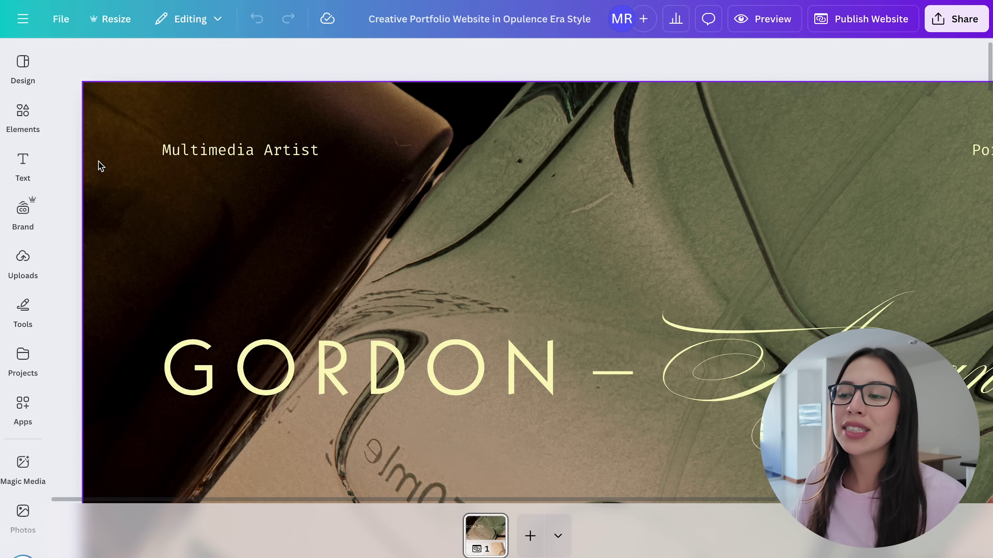
pyautogui.click(295, 159)
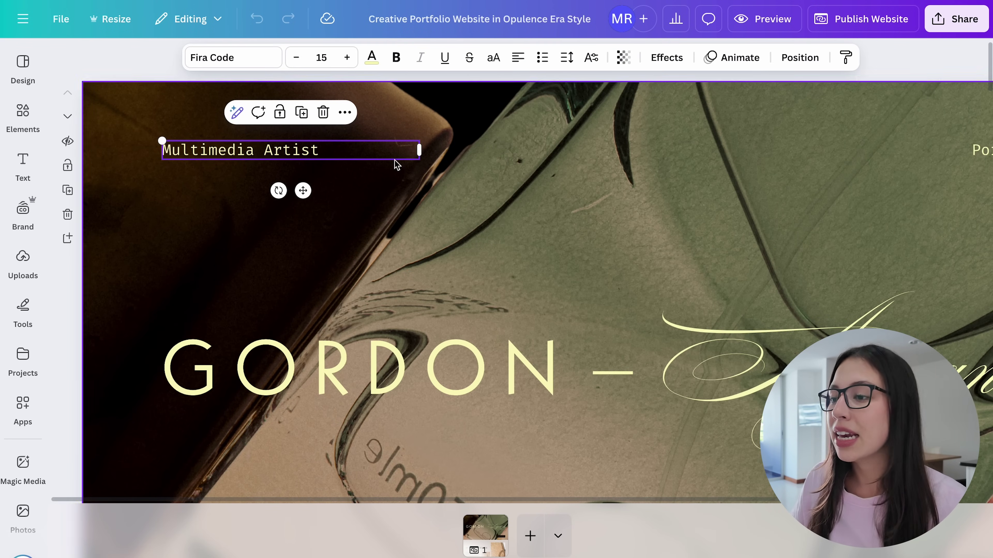
pyautogui.scroll(-15, 619, 244)
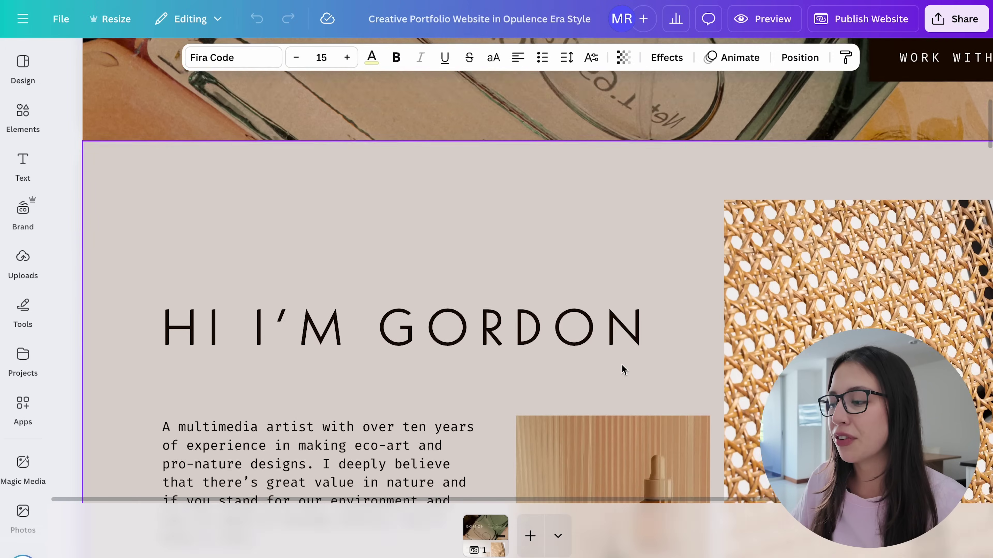
pyautogui.scroll(-8, 626, 383)
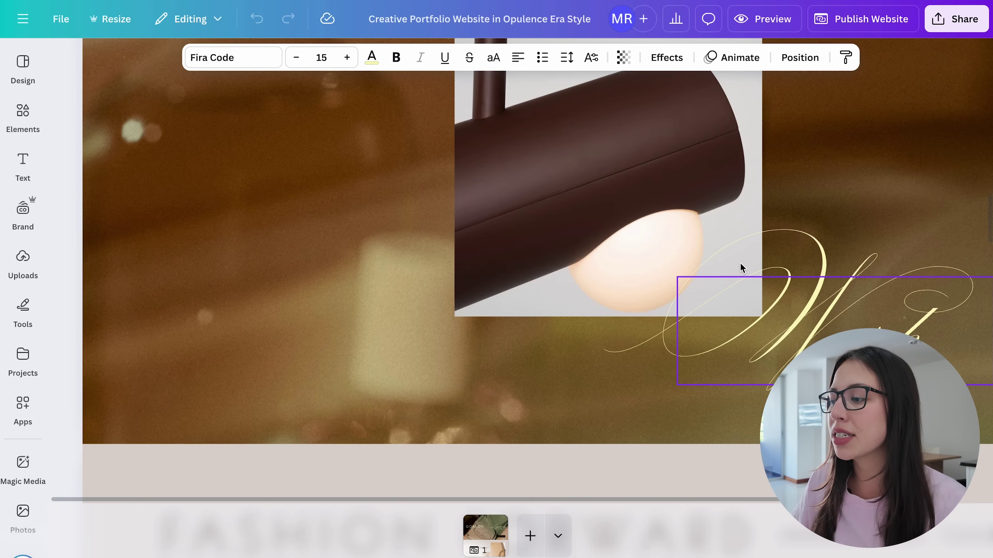
pyautogui.scroll(7, 740, 266)
pyautogui.scroll(-5, 747, 301)
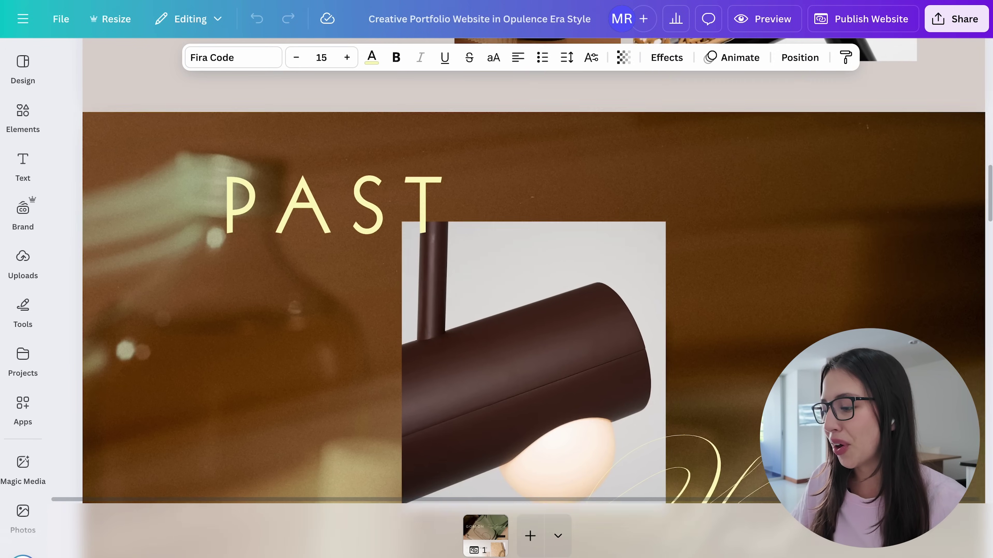
pyautogui.scroll(10, 747, 302)
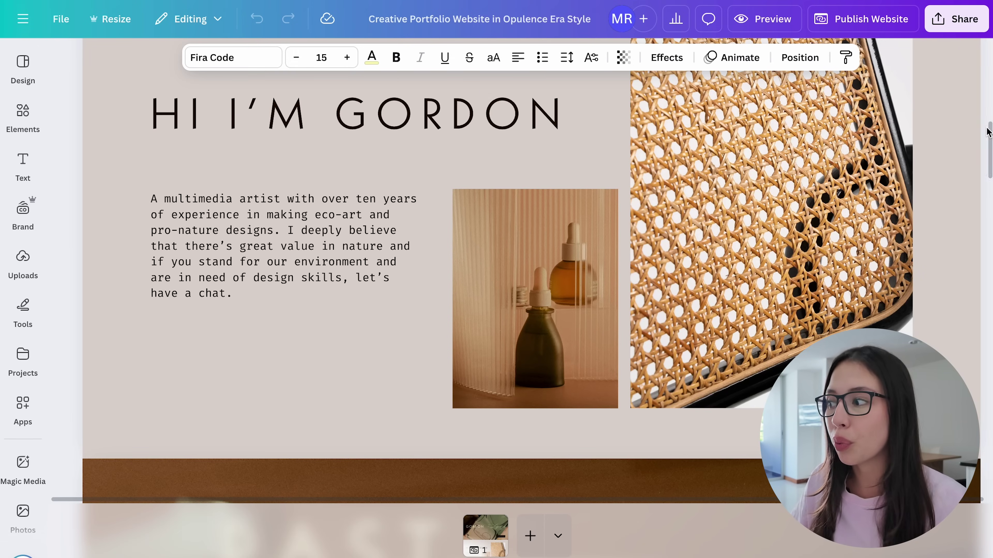
pyautogui.moveTo(989, 153); pyautogui.dragTo(989, 53)
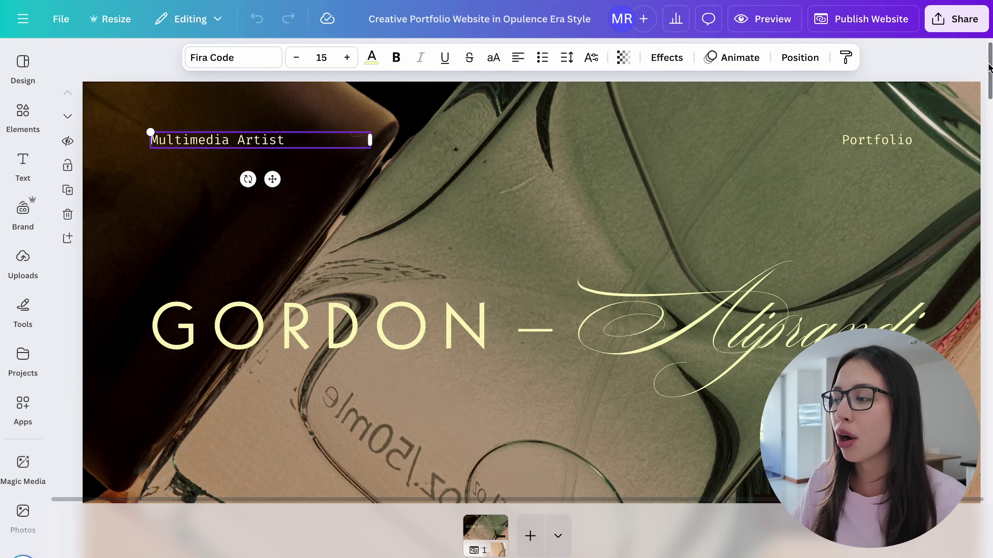
pyautogui.click(658, 181)
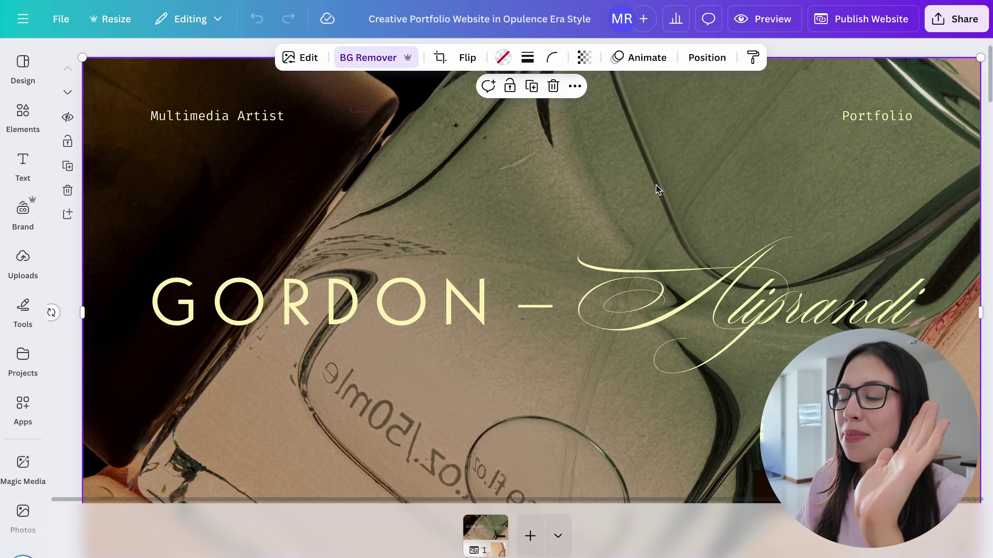
pyautogui.scroll(-1, 658, 191)
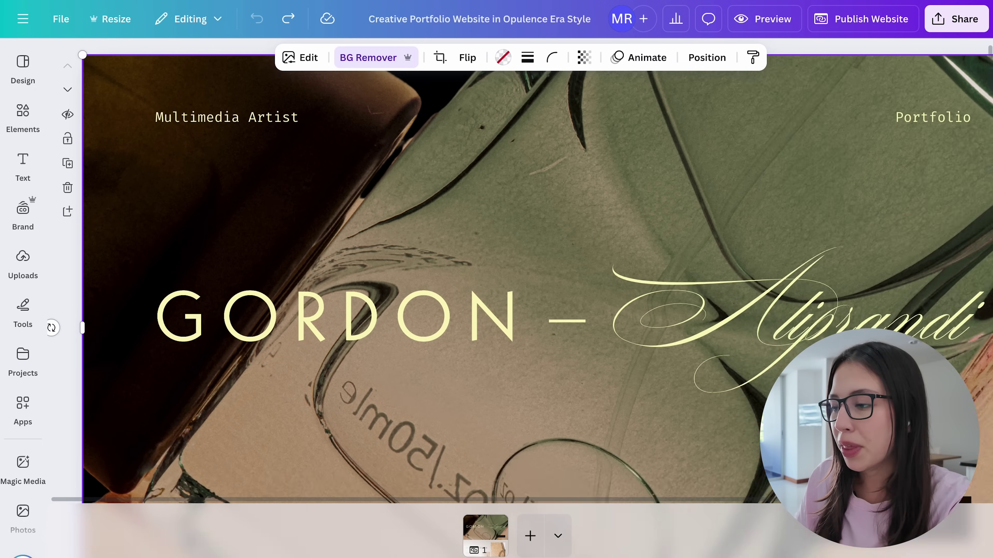
pyautogui.scroll(-2, 530, 270)
pyautogui.scroll(-10, 530, 270)
pyautogui.moveTo(986, 156)
pyautogui.mouseDown()
pyautogui.moveTo(986, 489)
pyautogui.moveTo(988, 82)
pyautogui.mouseUp()
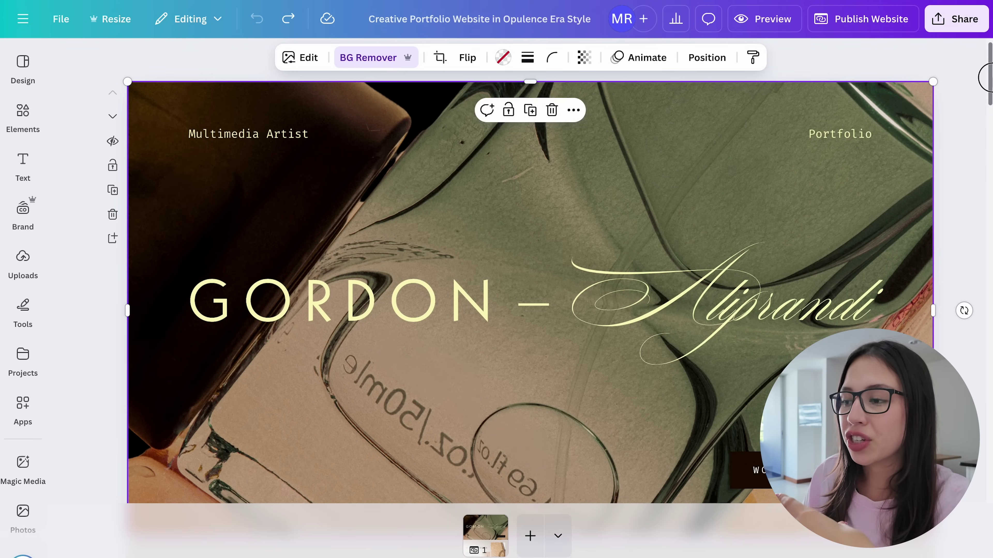
pyautogui.moveTo(985, 85); pyautogui.dragTo(985, 91)
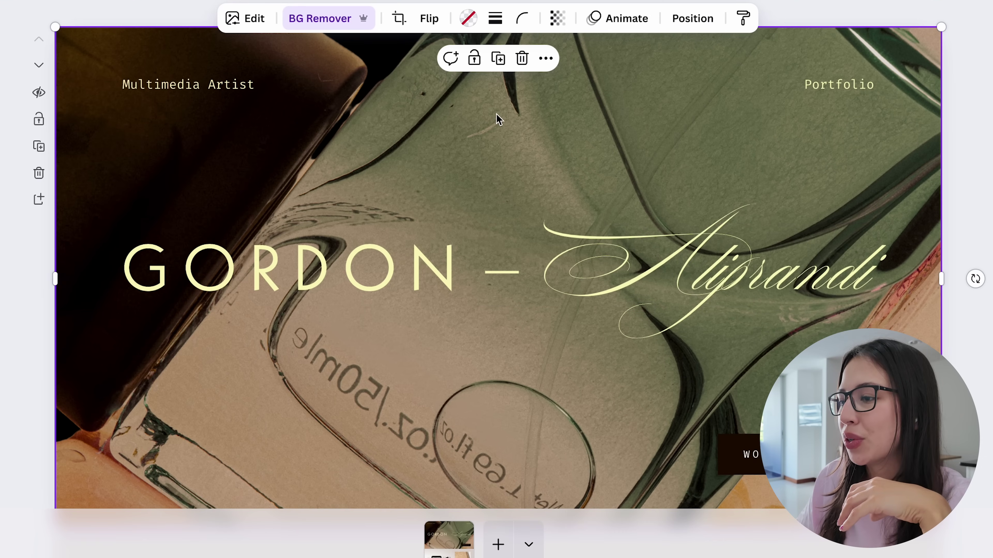
# - Replace the photo behind the hero section's title with a plain black background
pyautogui.scroll(-2, 747, 126)
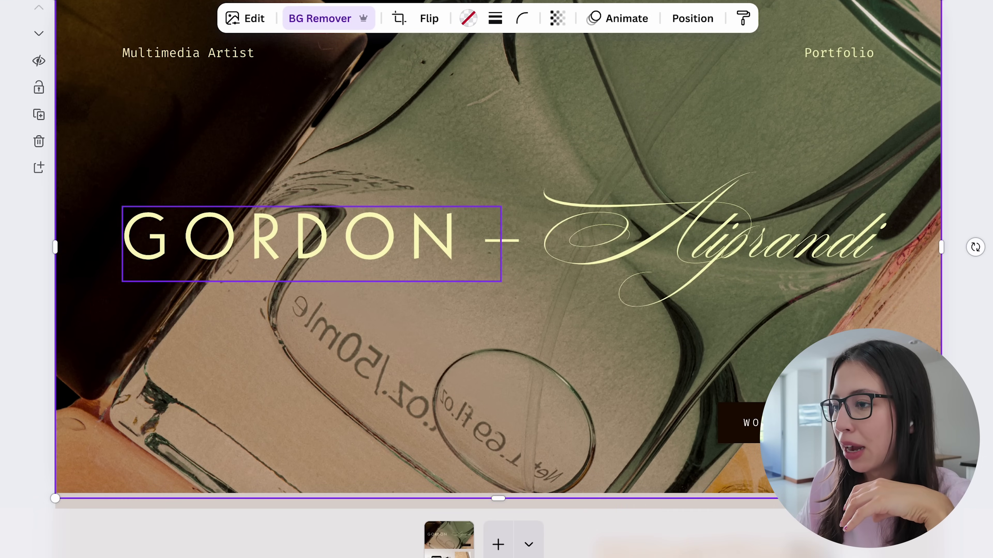
pyautogui.scroll(2, 626, 372)
pyautogui.click(703, 281)
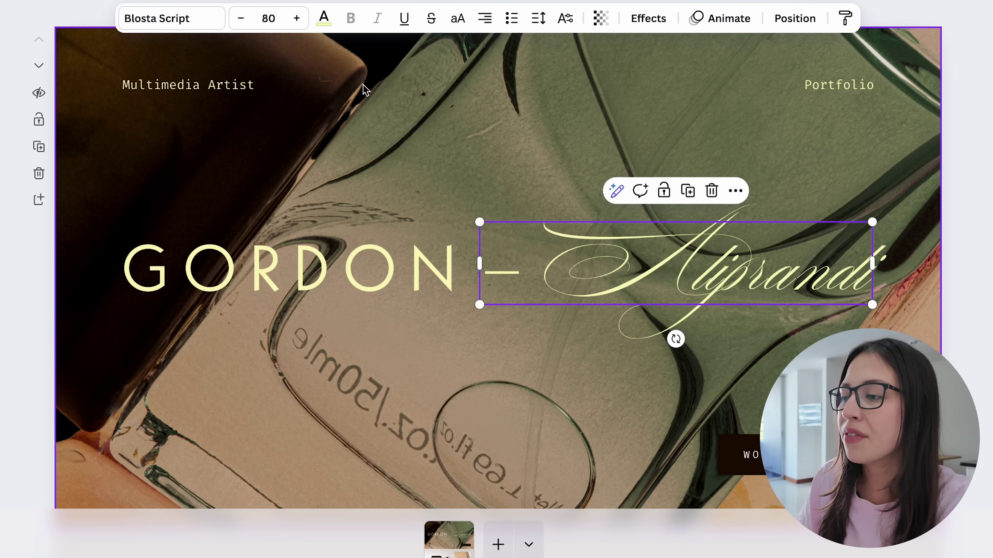
pyautogui.click(419, 115)
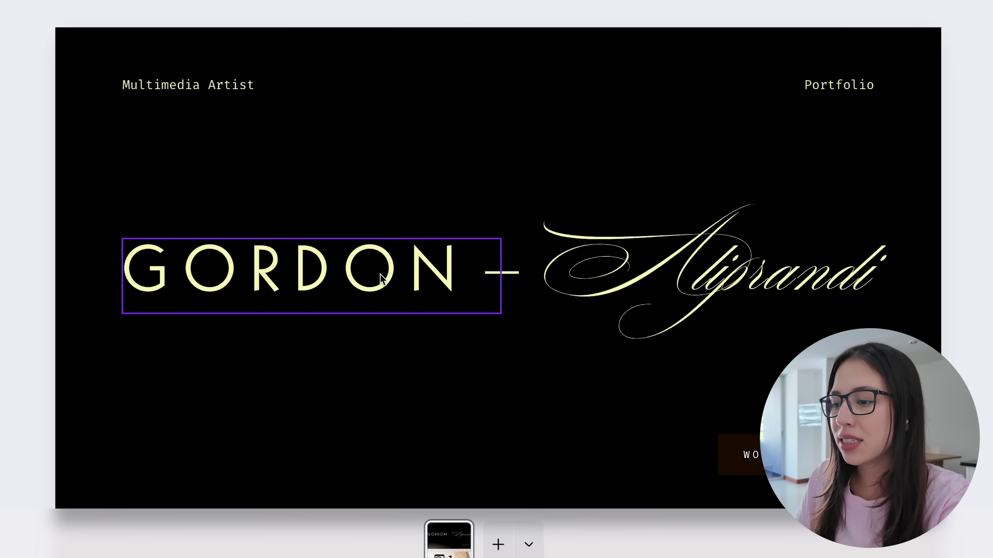
# - Replace the large sans-serif first name in the hero section with the creator's full name
pyautogui.click(391, 292)
pyautogui.doubleClick(391, 291)
pyautogui.press('BackSpace')
pyautogui.write('MAR')
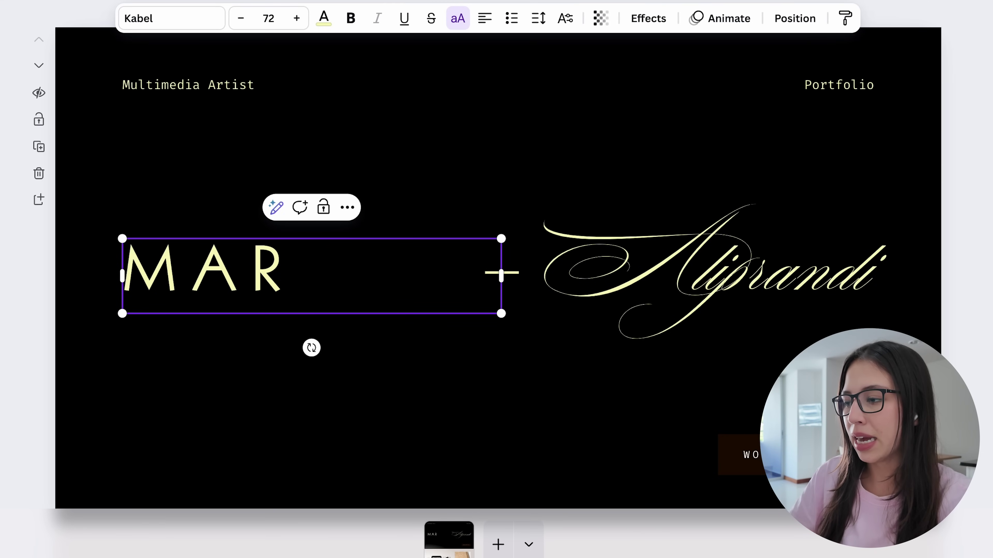
pyautogui.write(' ROMERO')
# - Replace the script surname in the hero section with "Ugc", keeping the dash before it
pyautogui.doubleClick(760, 254)
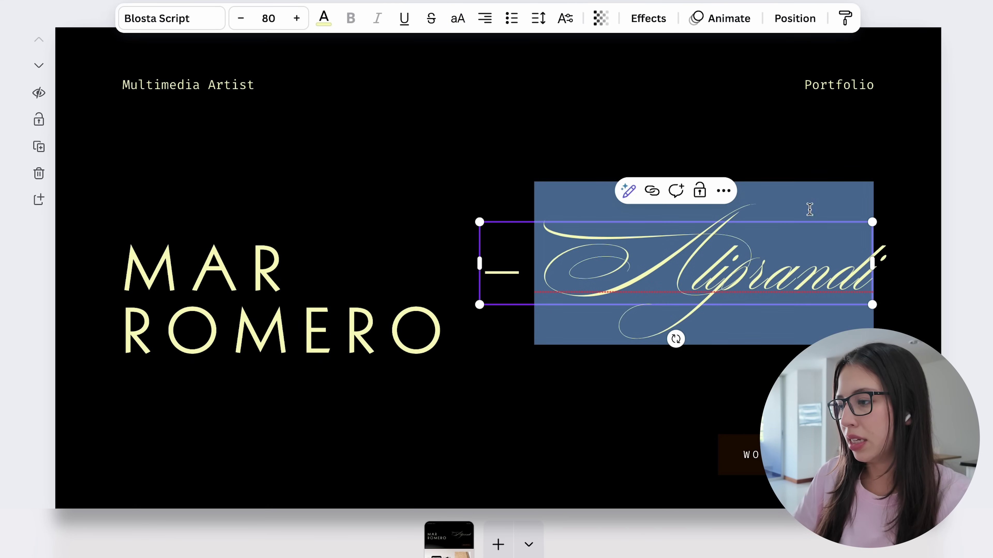
pyautogui.press('BackSpace')
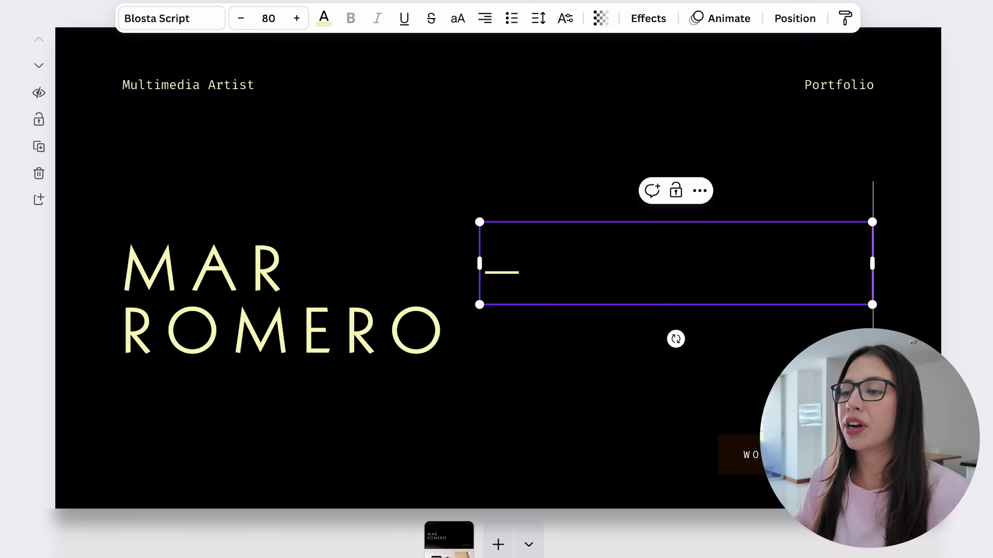
pyautogui.write('Mar')
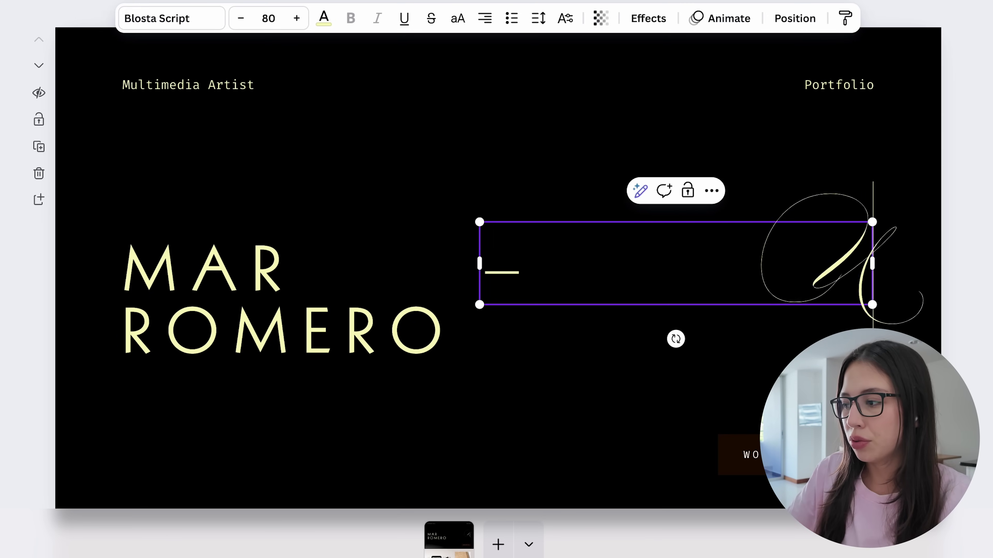
pyautogui.click(815, 99)
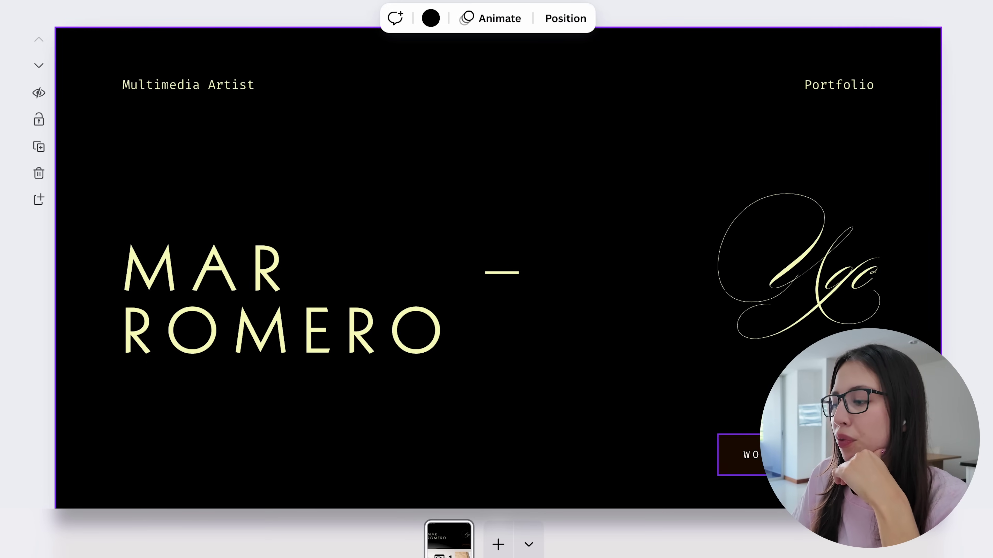
pyautogui.press('Escape')
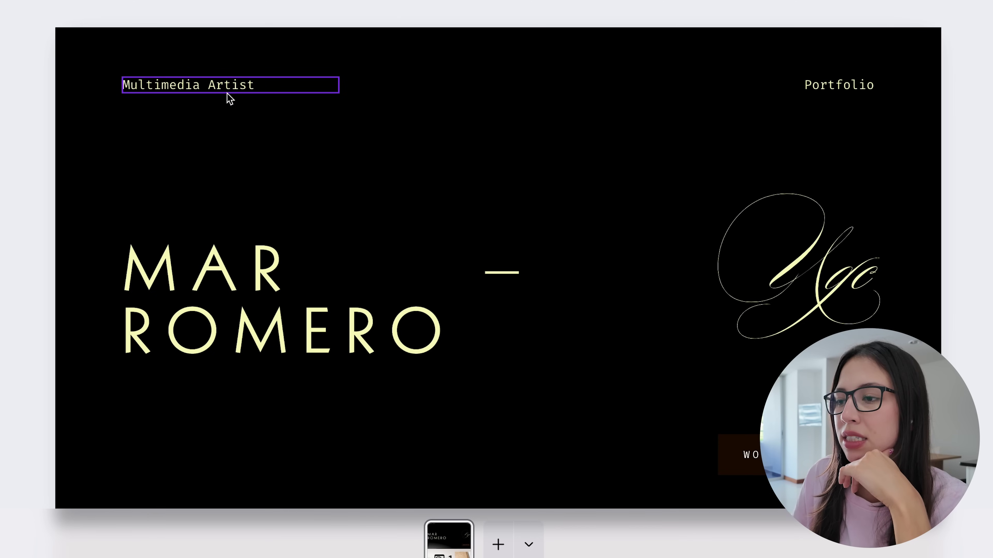
# - Delete the "Multimedia Artist" label from the hero section and select the large name heading
pyautogui.click(190, 90)
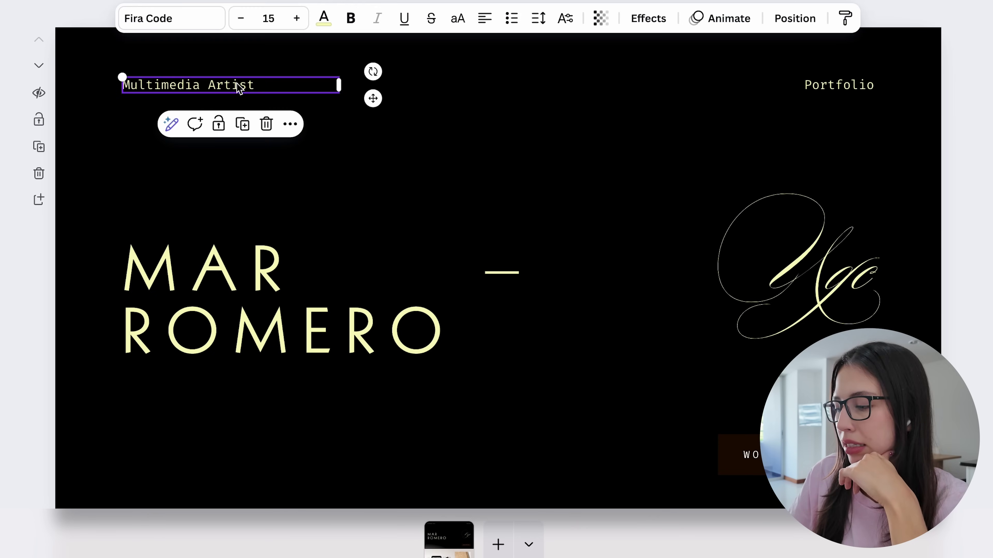
pyautogui.press('Escape')
pyautogui.click(727, 305)
pyautogui.click(330, 317)
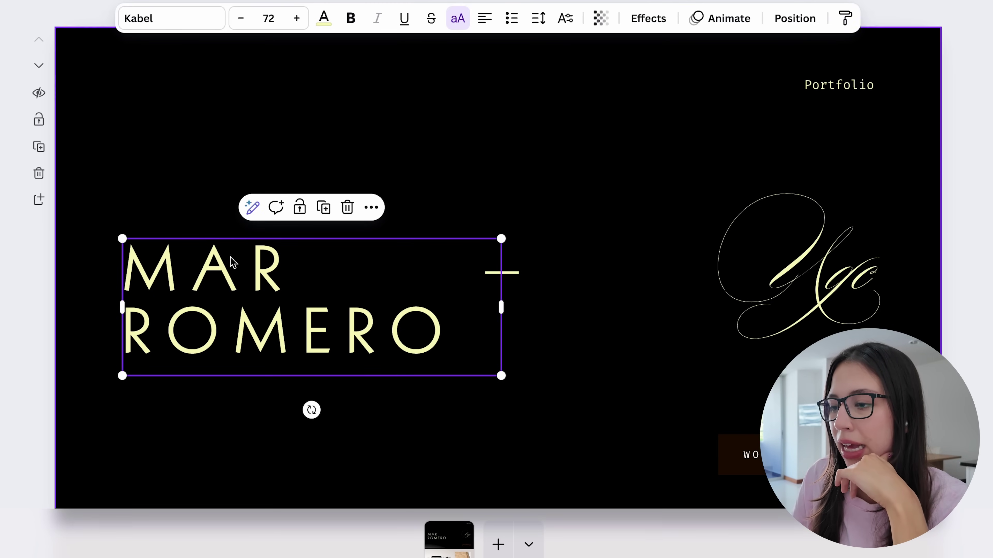
# - Widen the hero name heading's text box to about 866 so it fits on one line, and move the script "Ugc" closer to it
pyautogui.moveTo(500, 308)
pyautogui.mouseDown()
pyautogui.moveTo(732, 294)
pyautogui.moveTo(643, 302)
pyautogui.moveTo(725, 284)
pyautogui.moveTo(665, 295)
pyautogui.moveTo(687, 289)
pyautogui.mouseUp()
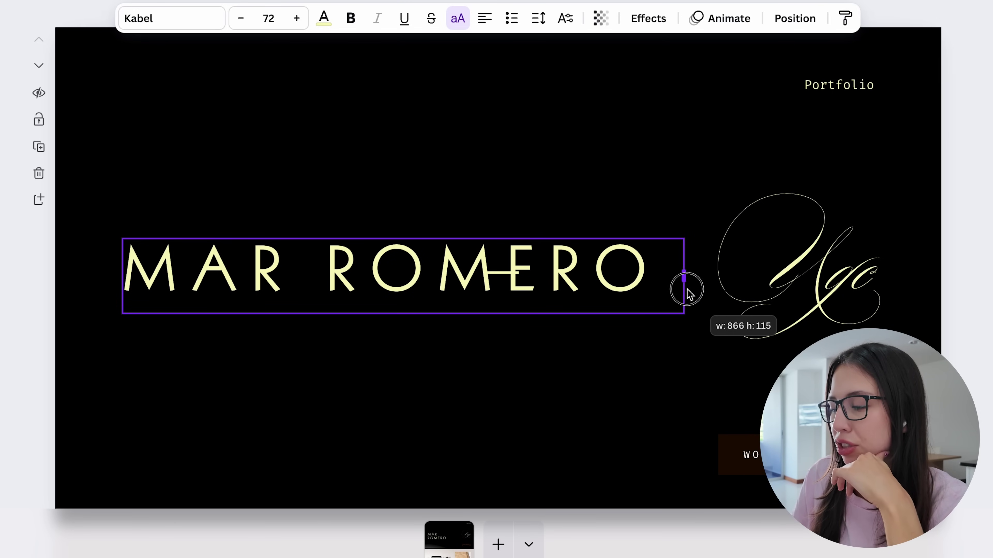
pyautogui.moveTo(799, 265); pyautogui.dragTo(769, 265)
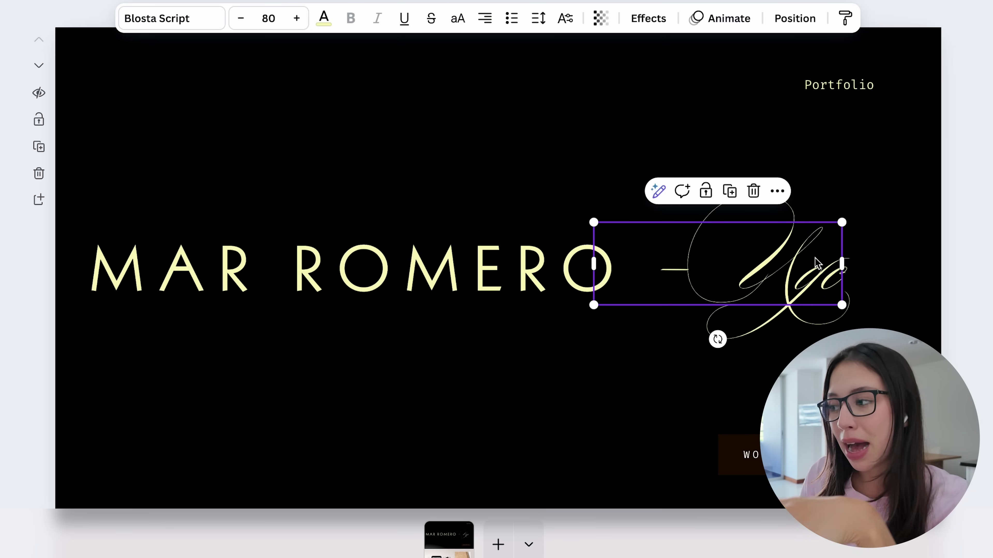
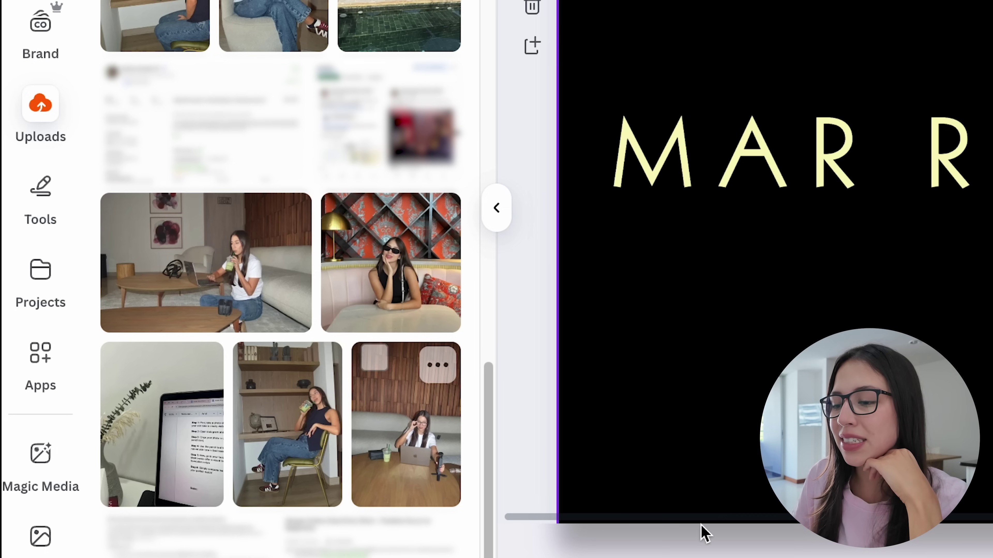
# - Add the uploaded portrait photo of the woman at a wooden table with a laptop to the hero section
pyautogui.click(412, 431)
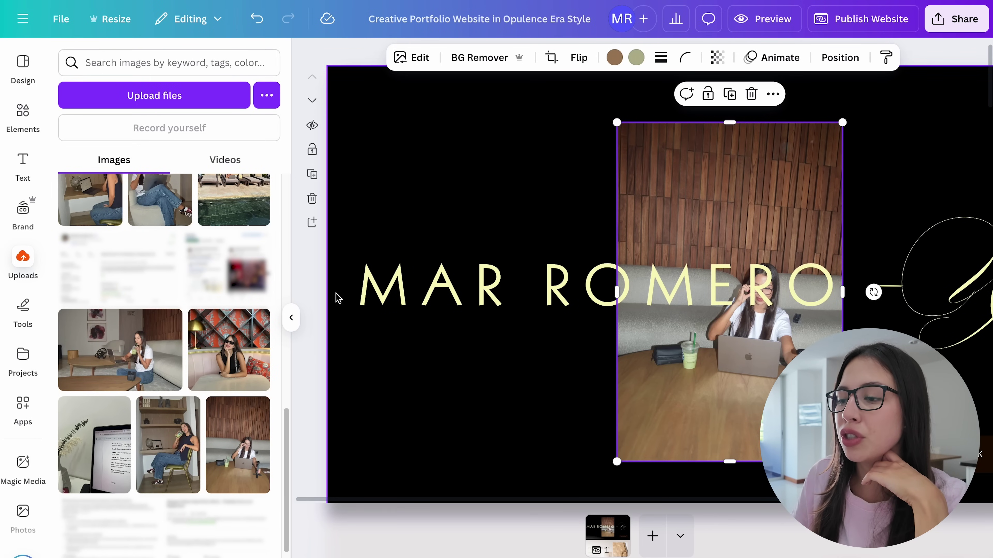
pyautogui.click(291, 318)
pyautogui.click(25, 259)
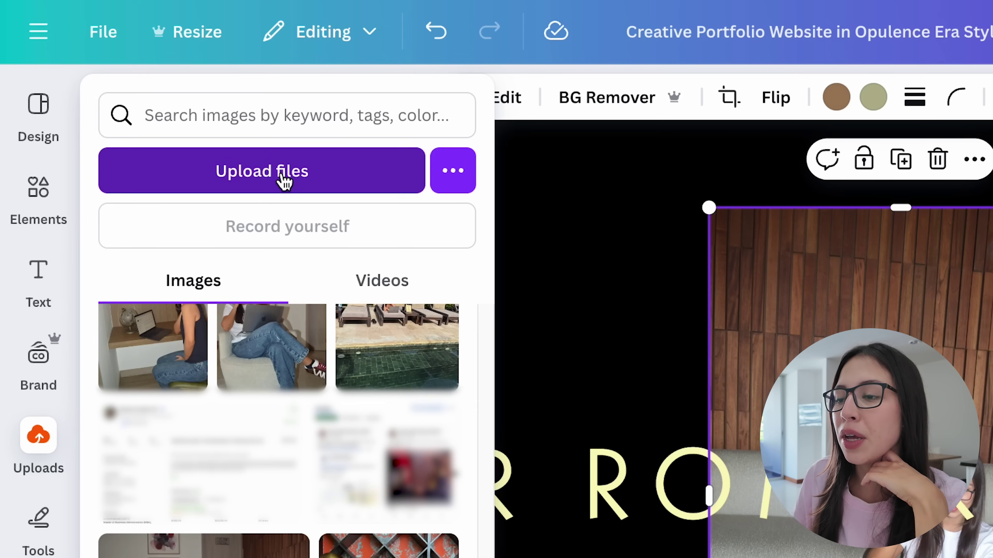
pyautogui.click(284, 179)
pyautogui.click(332, 191)
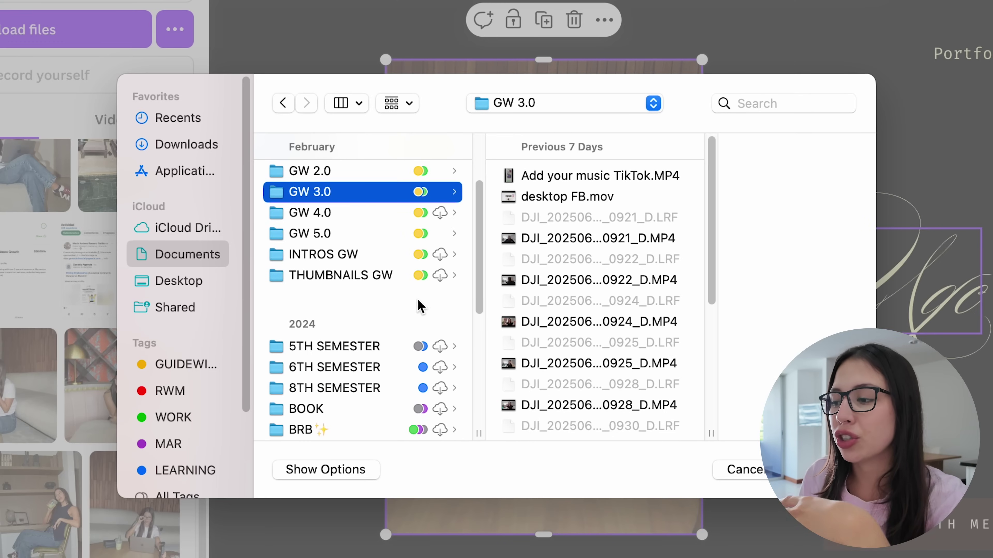
pyautogui.click(504, 279)
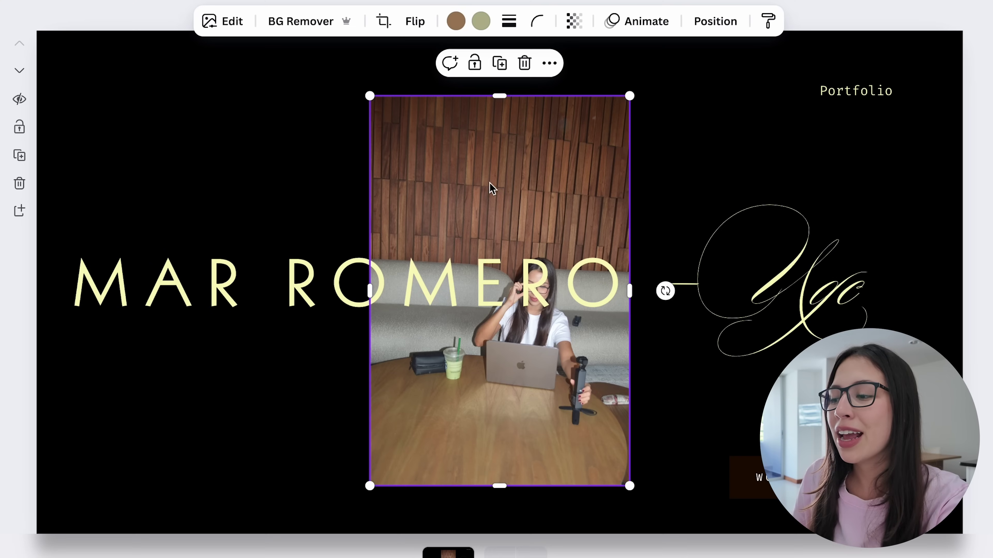
# - Set the laptop photo as the hero section's background and shift its crop so the face, drink and laptop are all in frame
pyautogui.rightClick(500, 180)
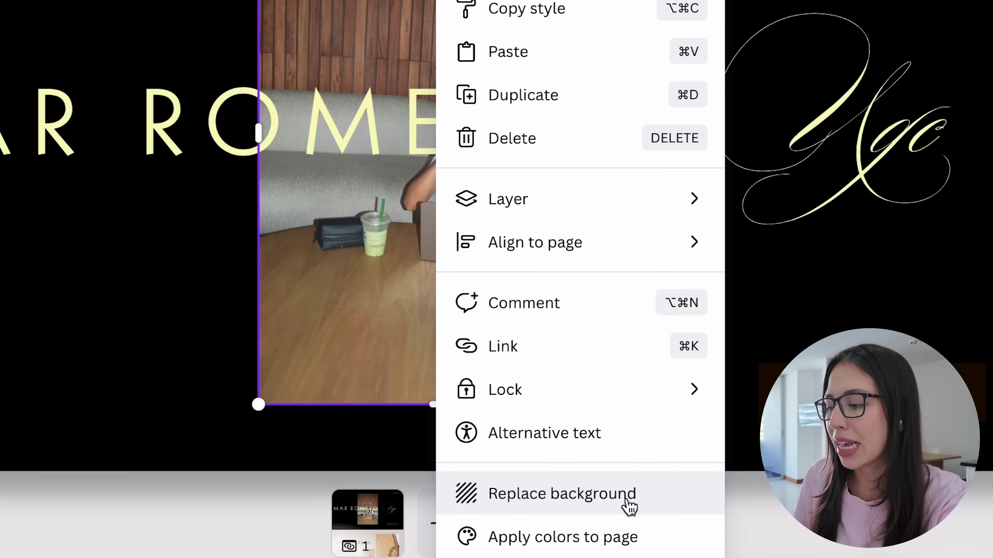
pyautogui.click(624, 494)
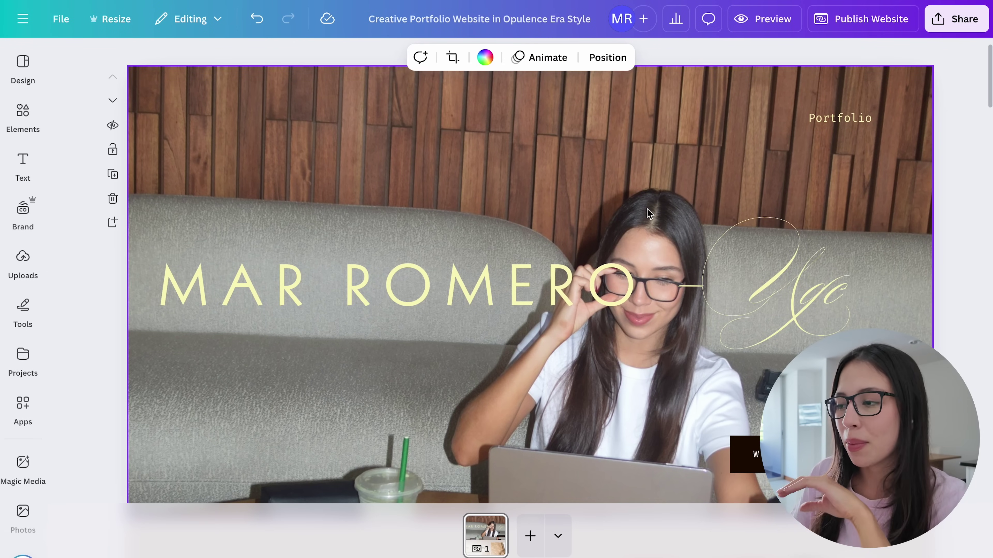
pyautogui.doubleClick(659, 215)
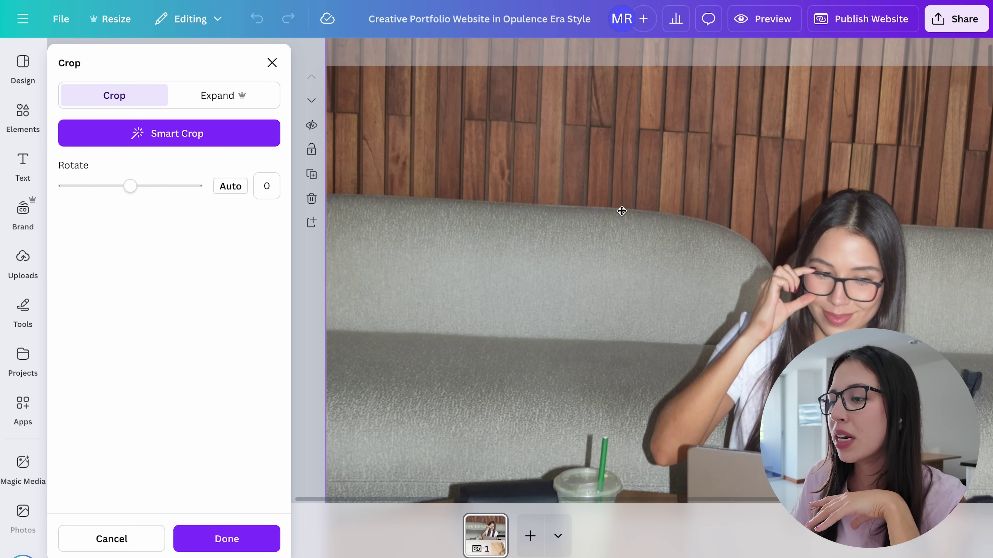
pyautogui.moveTo(620, 222); pyautogui.dragTo(614, 171)
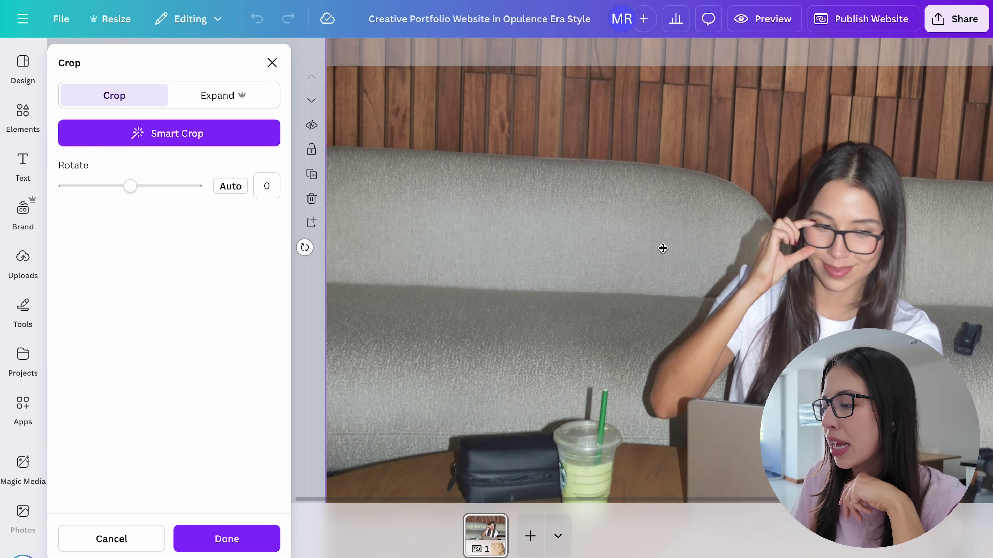
pyautogui.moveTo(663, 248); pyautogui.dragTo(656, 226)
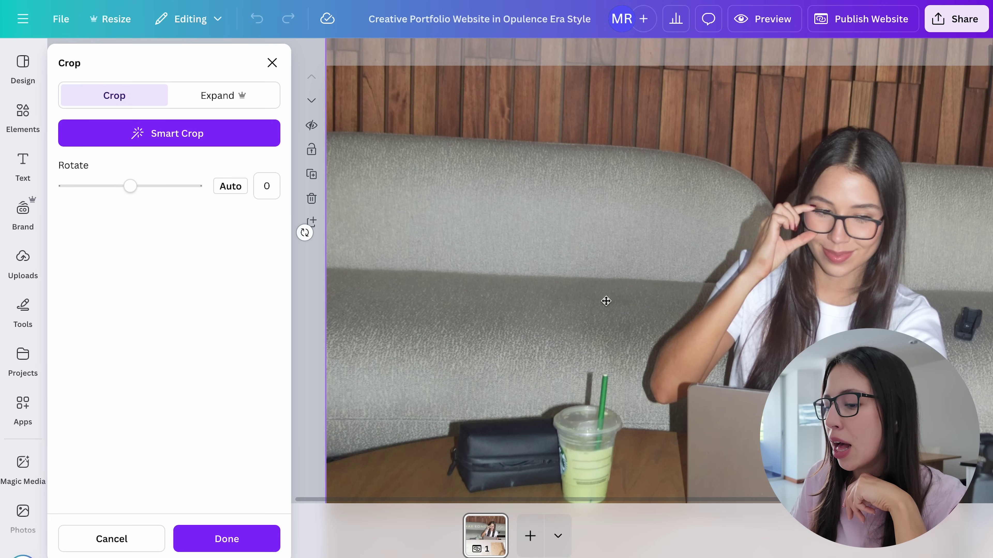
pyautogui.click(228, 538)
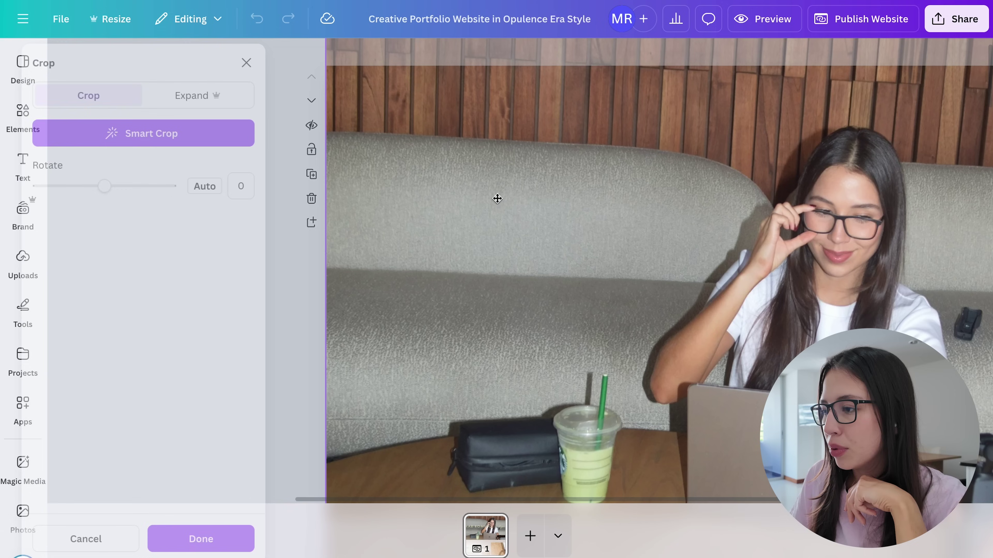
pyautogui.moveTo(574, 191); pyautogui.dragTo(597, 228)
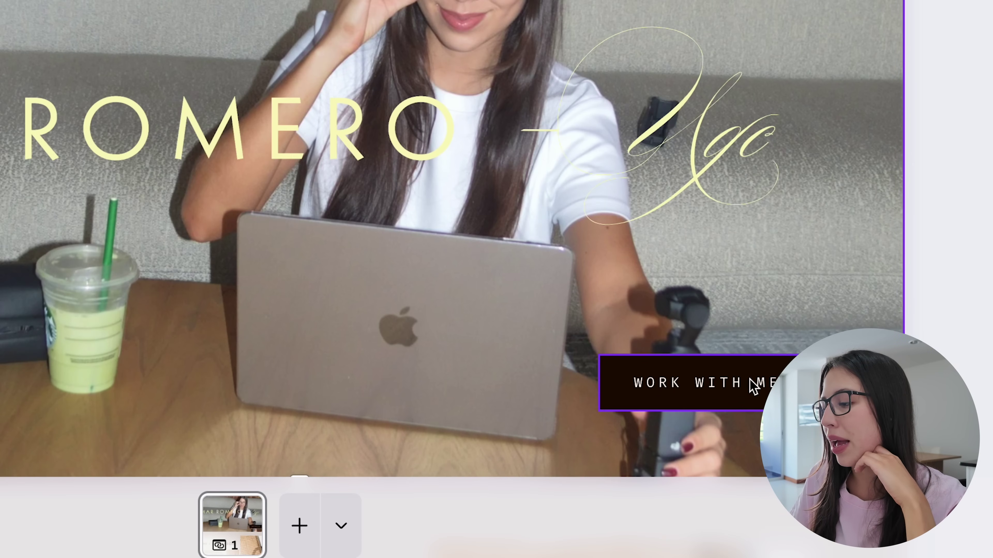
# - Move the "WORK WITH ME" button to the hero section's lower-left corner and adjust the background photo's crop
pyautogui.click(760, 391)
pyautogui.moveTo(760, 391); pyautogui.dragTo(33, 384)
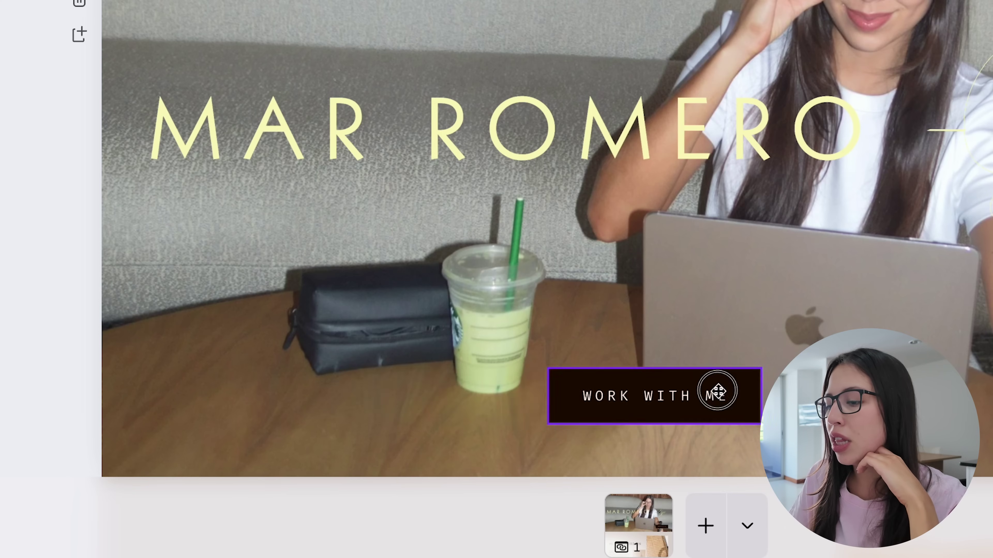
pyautogui.moveTo(437, 383); pyautogui.dragTo(395, 397)
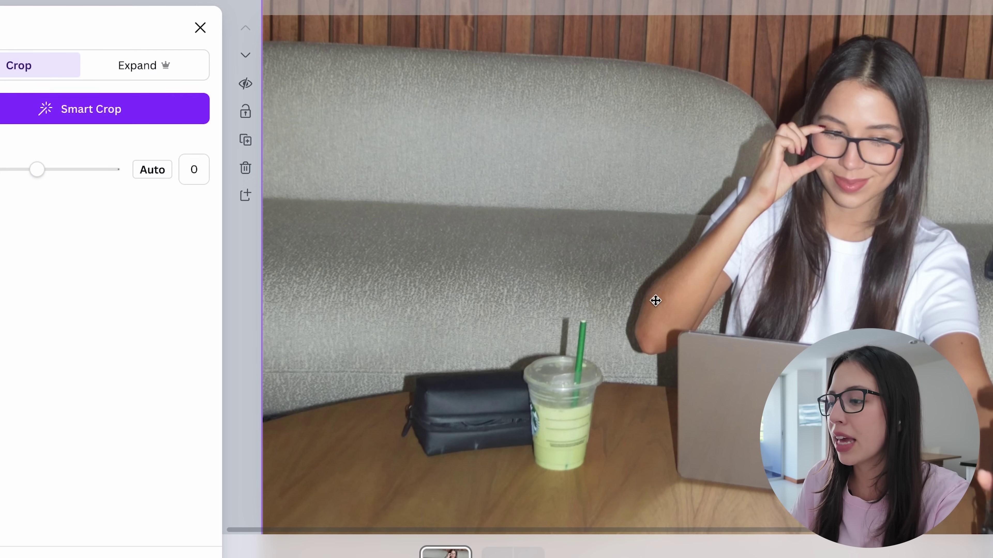
pyautogui.moveTo(654, 299); pyautogui.dragTo(664, 332)
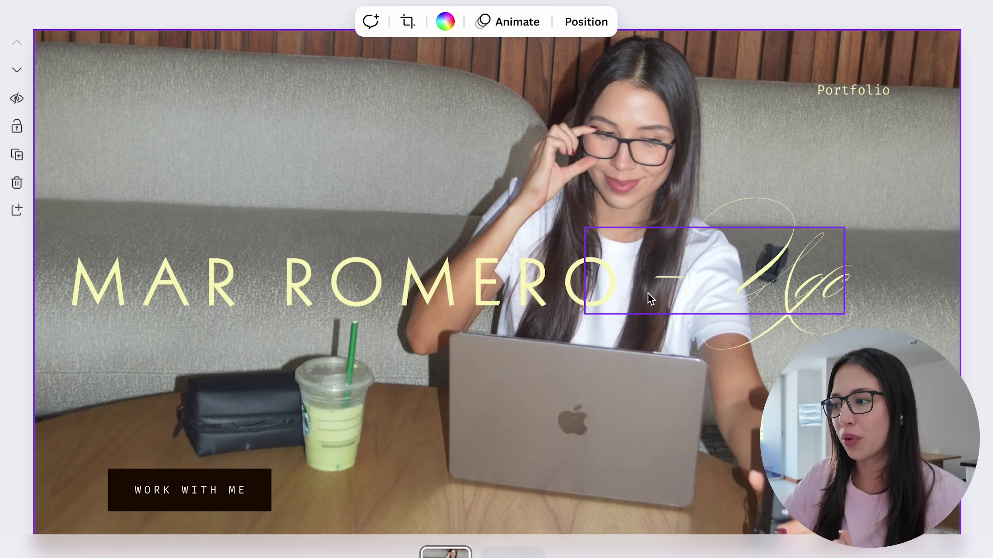
# - Narrow the about section heading's text box to fit its greeting and move it slightly up and to the right above the bio
pyautogui.scroll(-10, 574, 228)
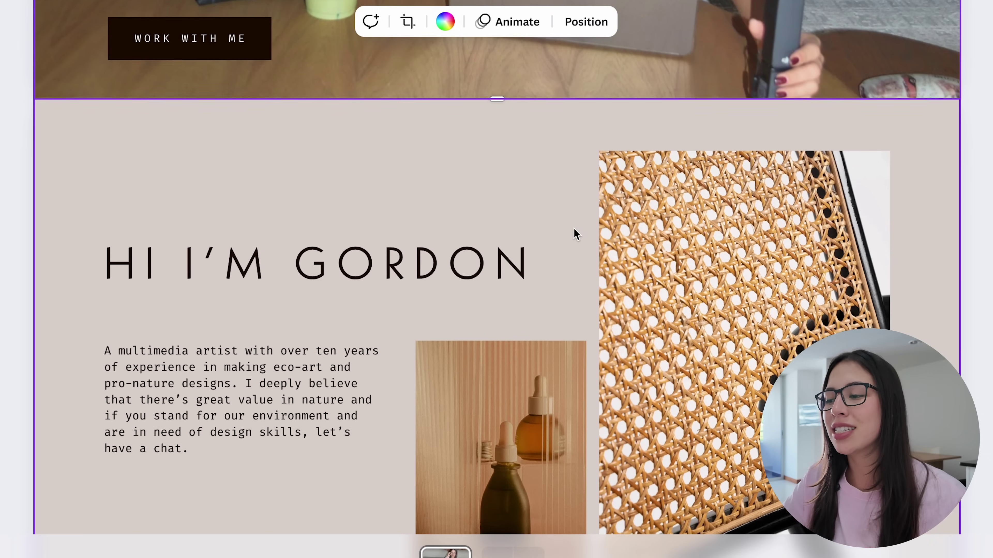
pyautogui.scroll(-2, 574, 234)
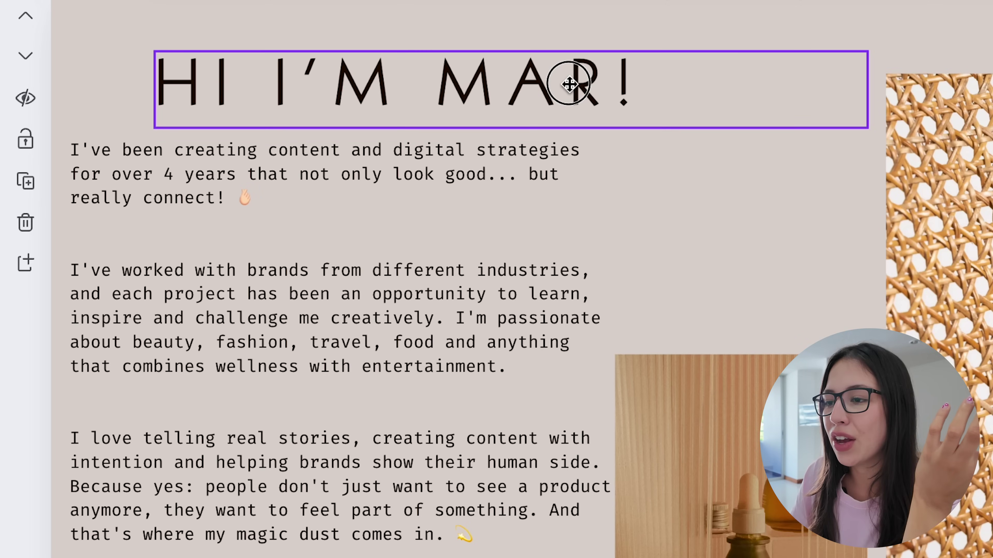
pyautogui.moveTo(868, 89); pyautogui.dragTo(657, 88)
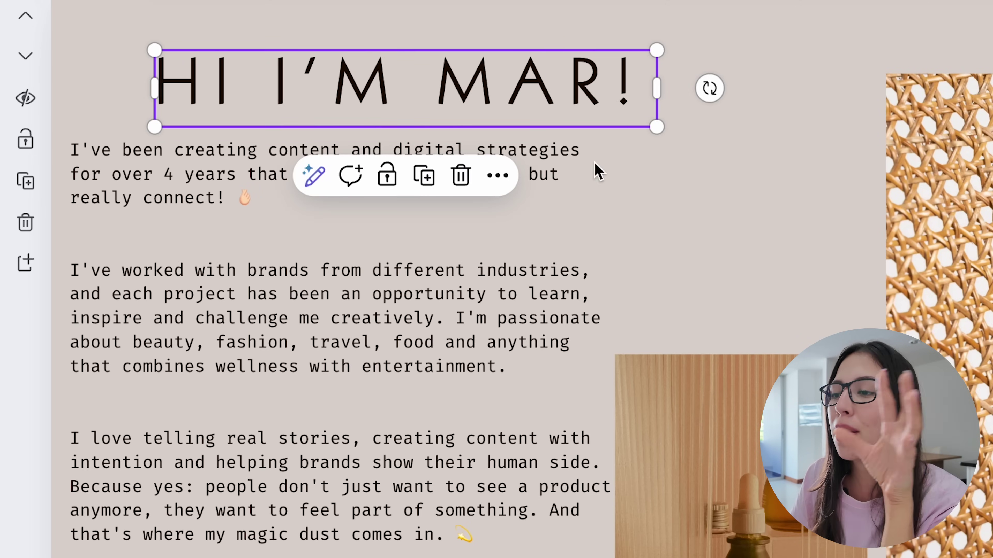
pyautogui.click(526, 98)
pyautogui.moveTo(525, 98); pyautogui.dragTo(636, 83)
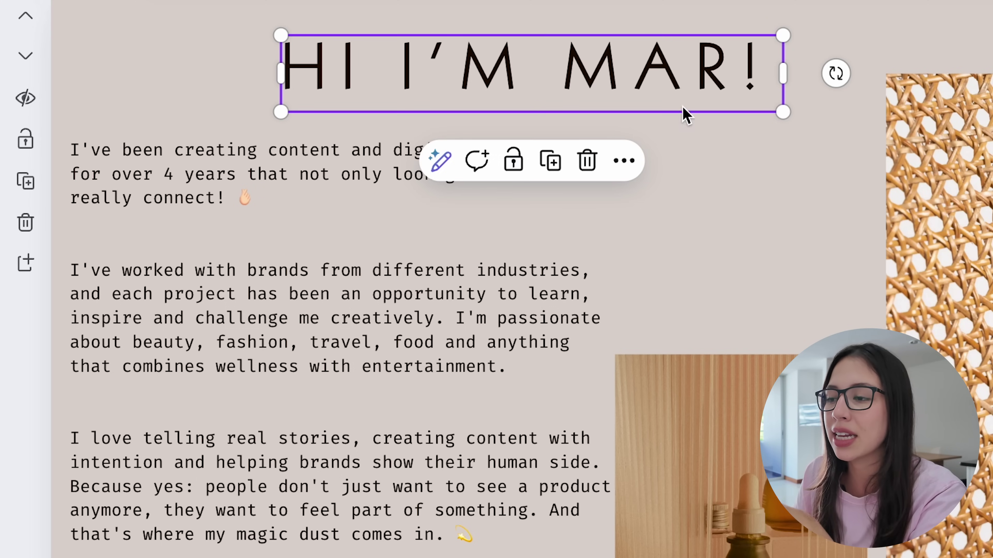
pyautogui.click(768, 126)
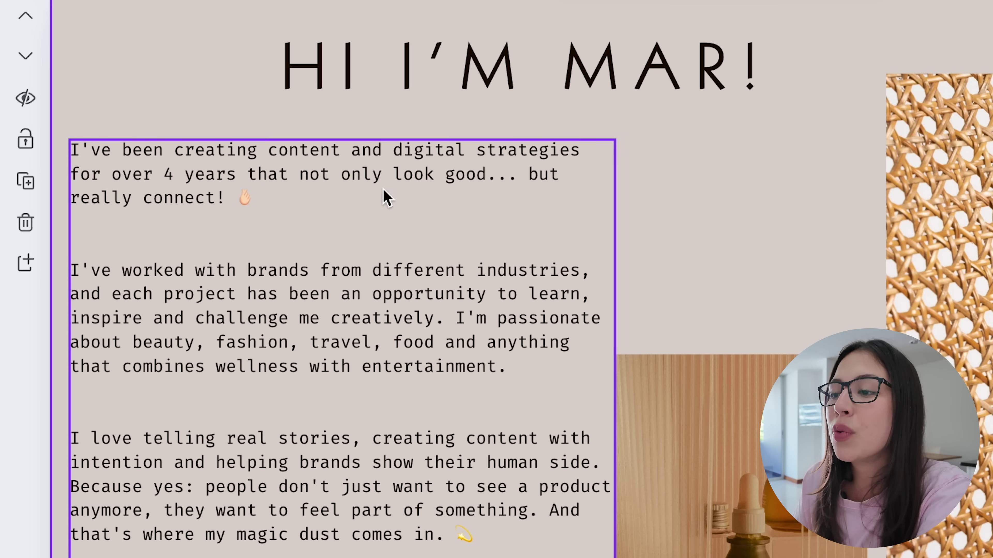
# - Generate a new version of the bio text with Magic Write's Transform text, using the prompt "MAKE IT MORE ENGAGING FOR BRANDS"
pyautogui.click(232, 204)
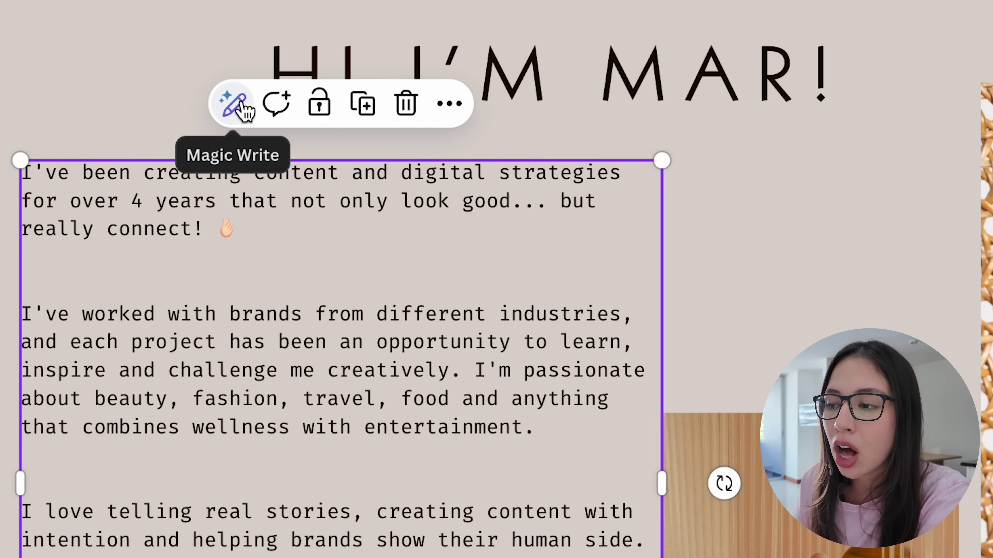
pyautogui.click(239, 106)
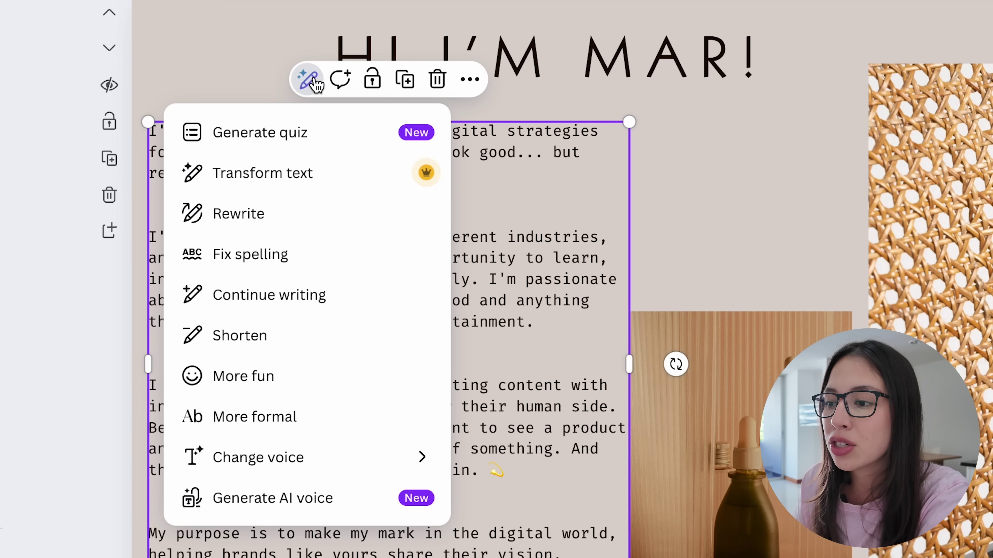
pyautogui.click(266, 177)
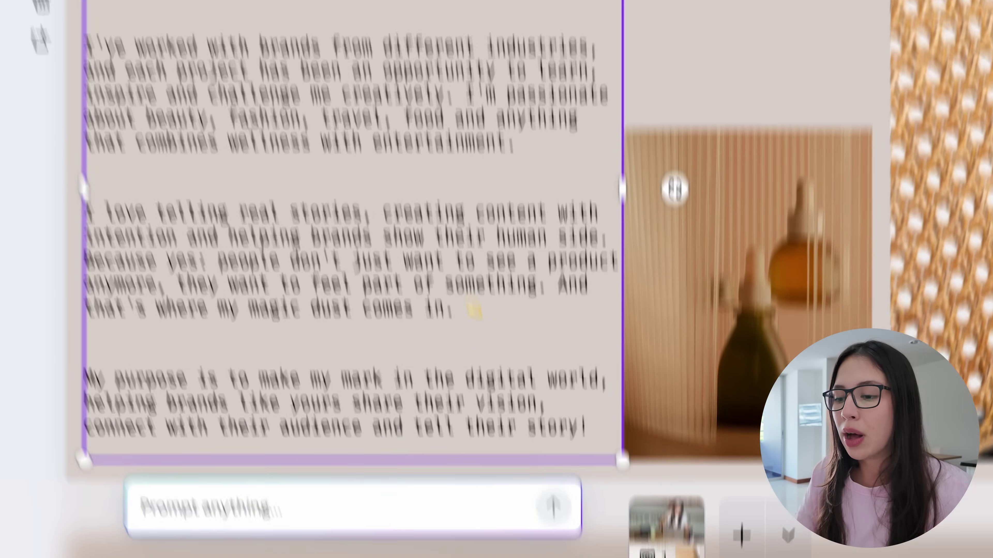
pyautogui.write('MAKE IT MORE')
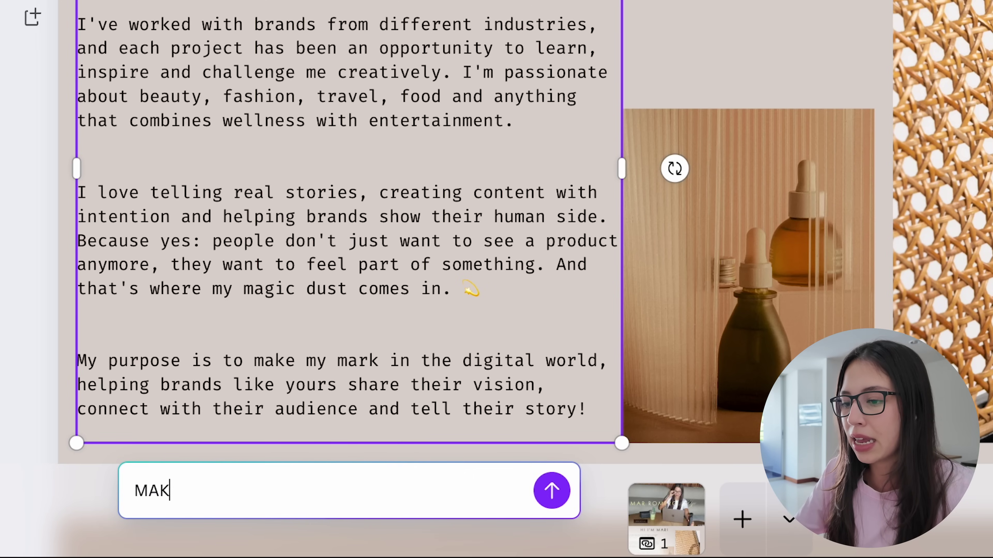
pyautogui.write(' ENGAGING FOR BRANDS')
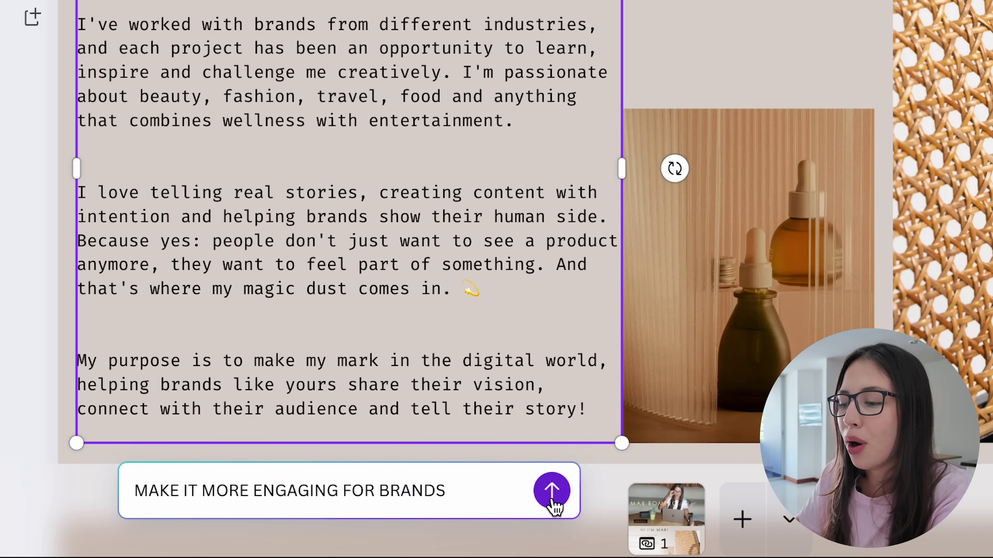
pyautogui.click(543, 496)
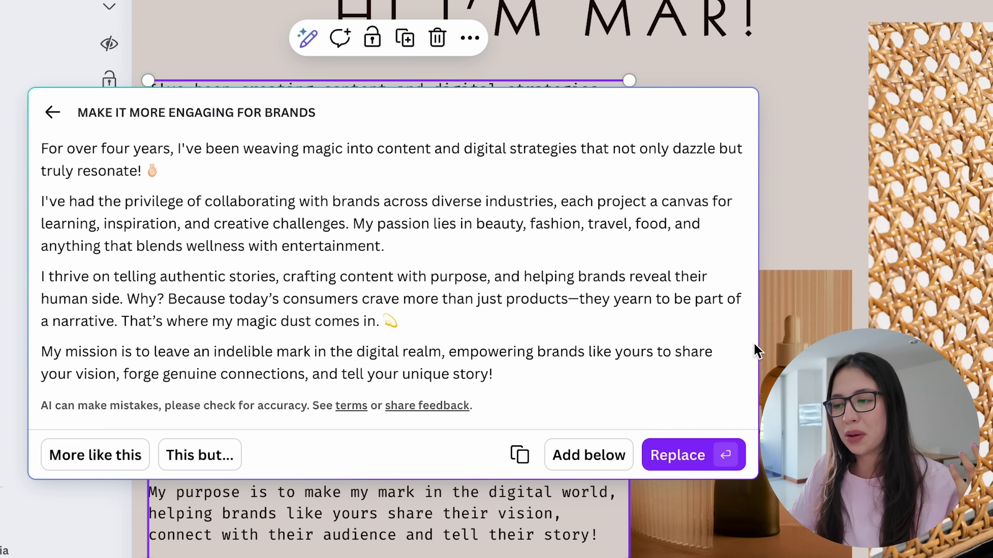
# - Replace the original bio with the generated version and move the text block slightly down from the heading
pyautogui.click(670, 462)
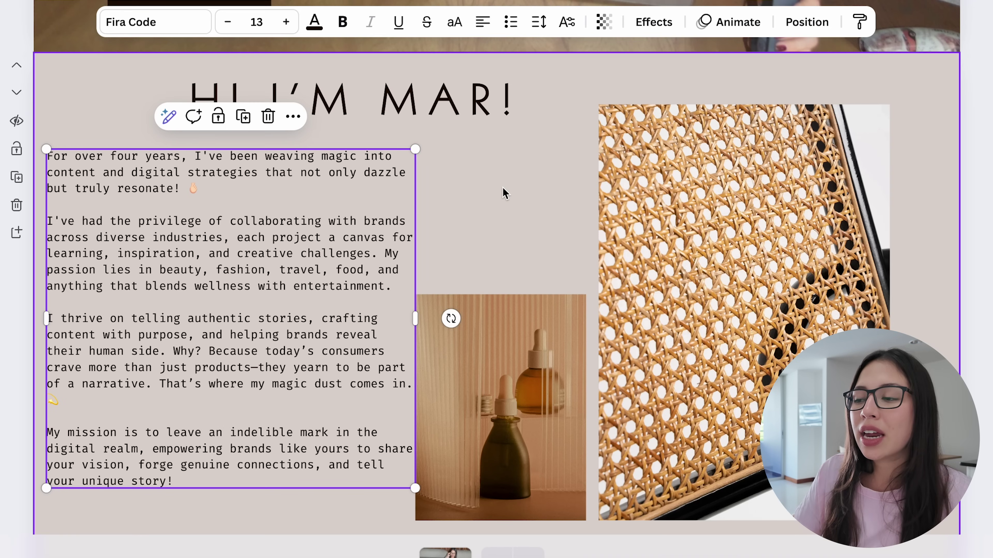
pyautogui.click(746, 137)
pyautogui.moveTo(351, 215)
pyautogui.mouseDown()
pyautogui.moveTo(350, 250)
pyautogui.moveTo(353, 229)
pyautogui.mouseUp()
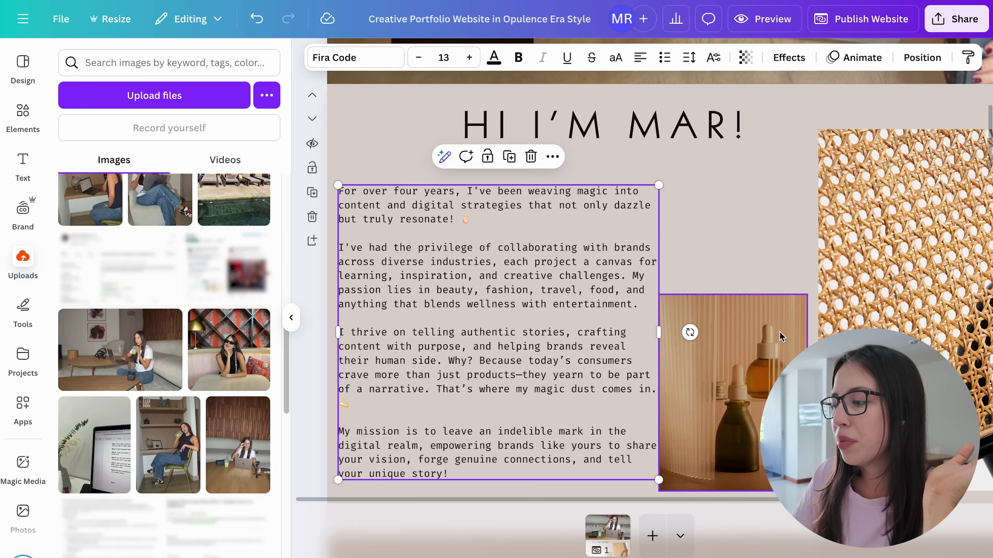
# - Clear the stock photos from both about section frames and fill the large frame with the uploaded photo of the woman seated by shelves
pyautogui.click(503, 410)
pyautogui.press('Delete')
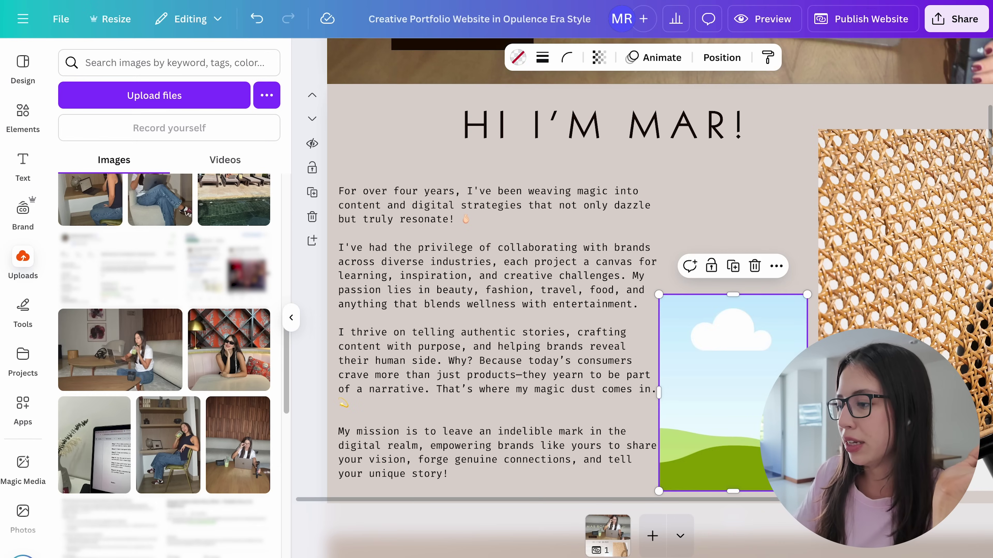
pyautogui.click(875, 274)
pyautogui.press('Delete')
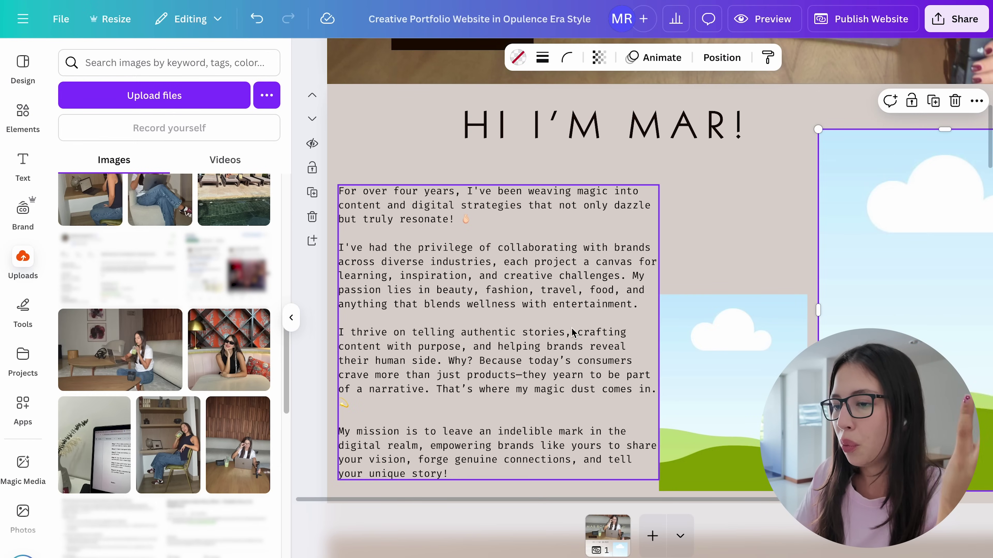
pyautogui.moveTo(189, 454); pyautogui.dragTo(899, 235)
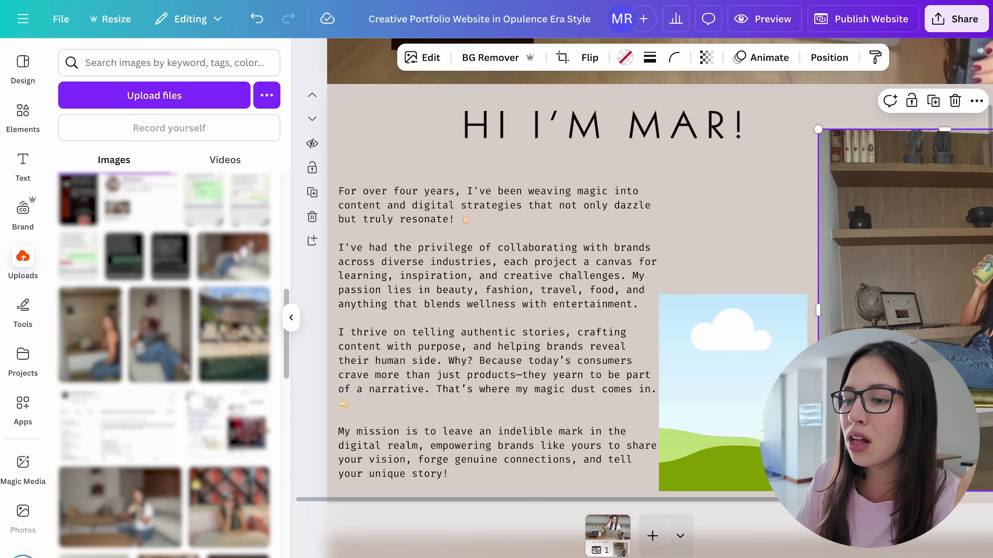
# - Fill the small empty frame in the about section with the uploaded photo of the woman working at a laptop
pyautogui.scroll(-3, 291, 305)
pyautogui.scroll(-3, 291, 316)
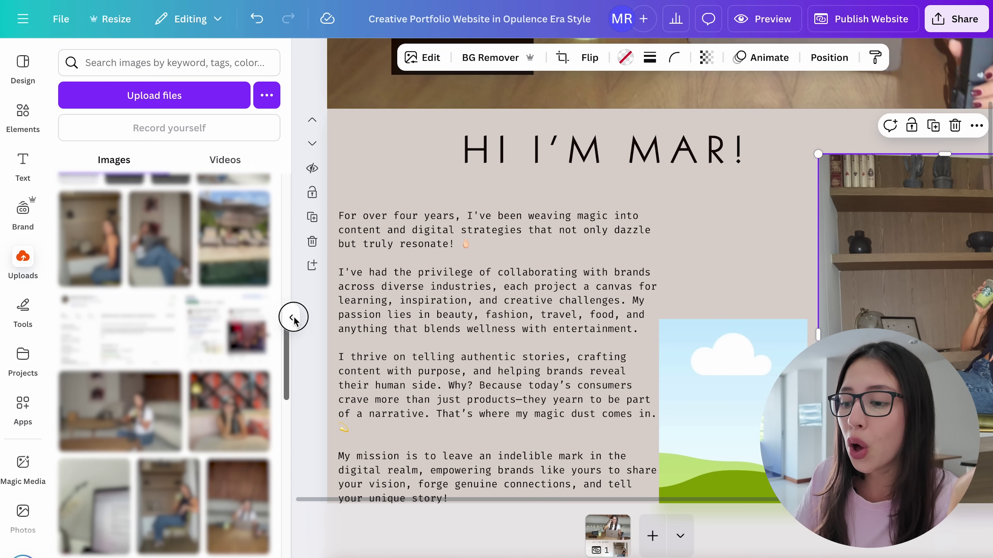
pyautogui.scroll(-3, 287, 391)
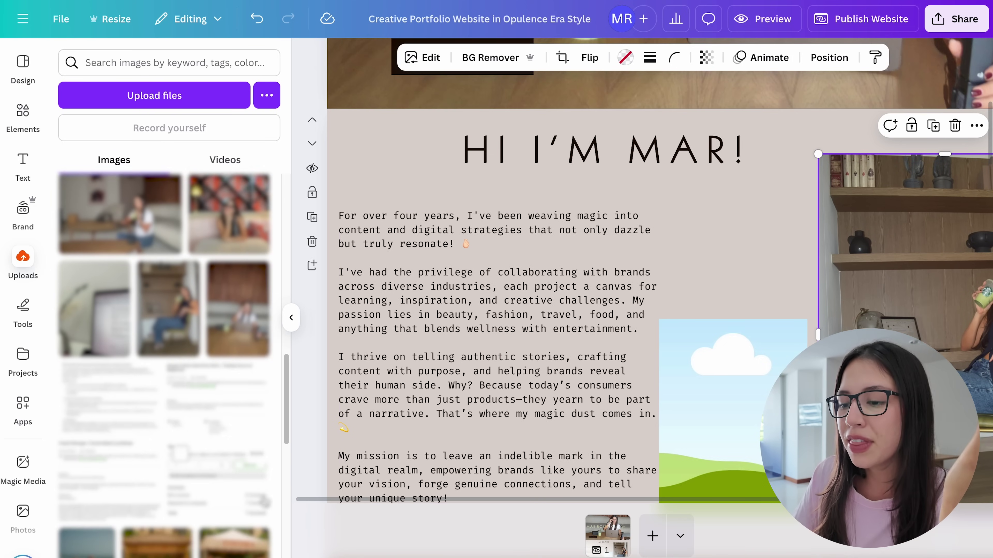
pyautogui.moveTo(288, 400); pyautogui.dragTo(284, 532)
pyautogui.click(508, 297)
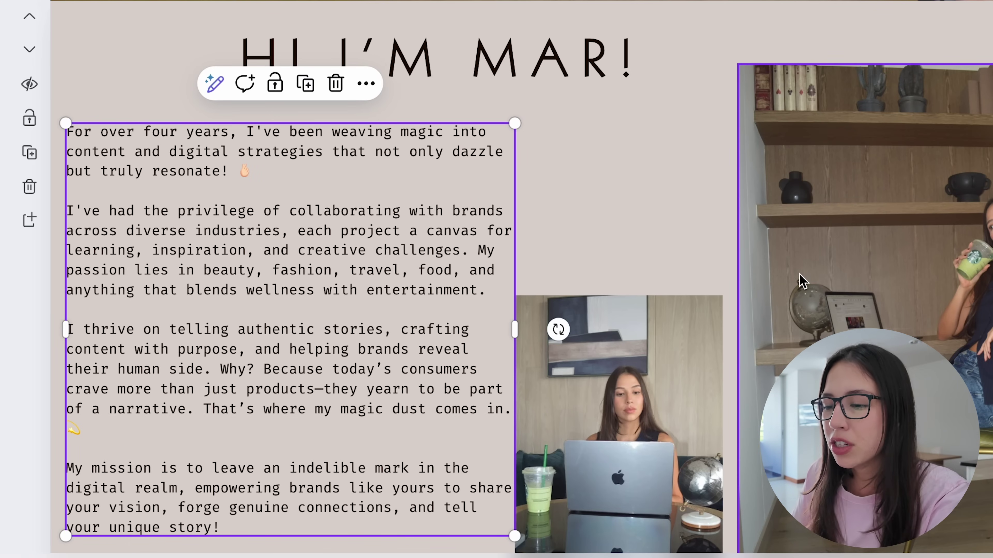
pyautogui.click(692, 191)
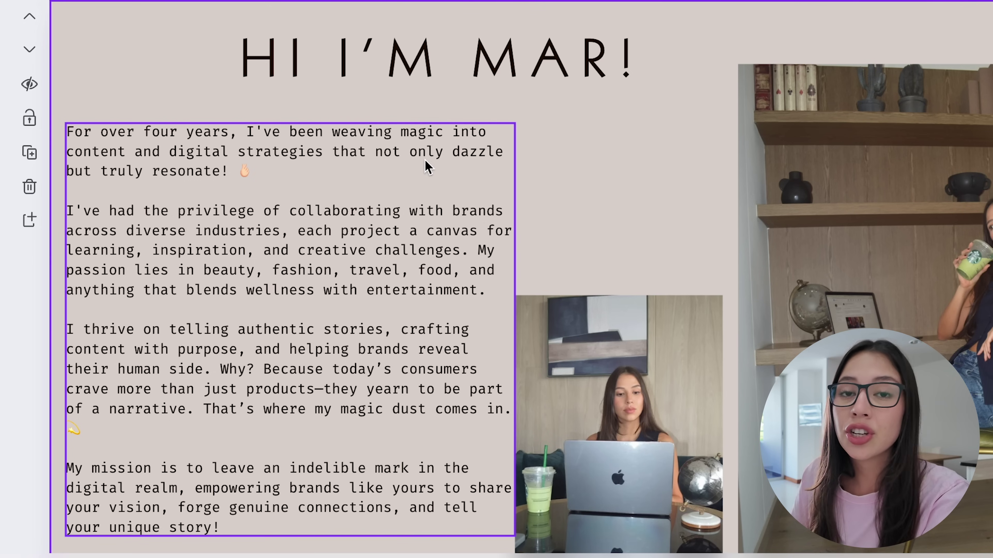
# - Set the about section bio's font to Inria Serif and move the text block slightly down
pyautogui.click(184, 164)
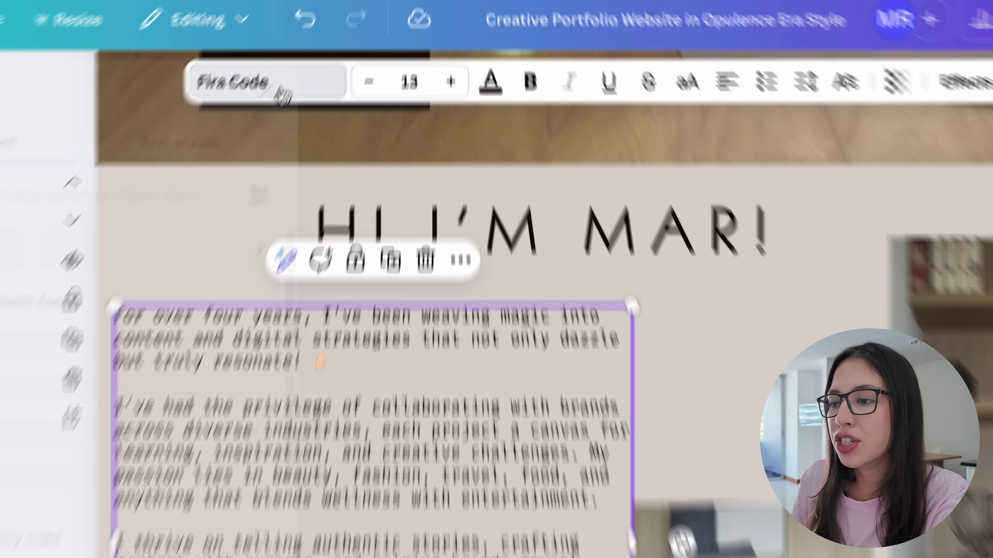
pyautogui.click(277, 111)
pyautogui.moveTo(374, 197); pyautogui.dragTo(365, 290)
pyautogui.click(238, 302)
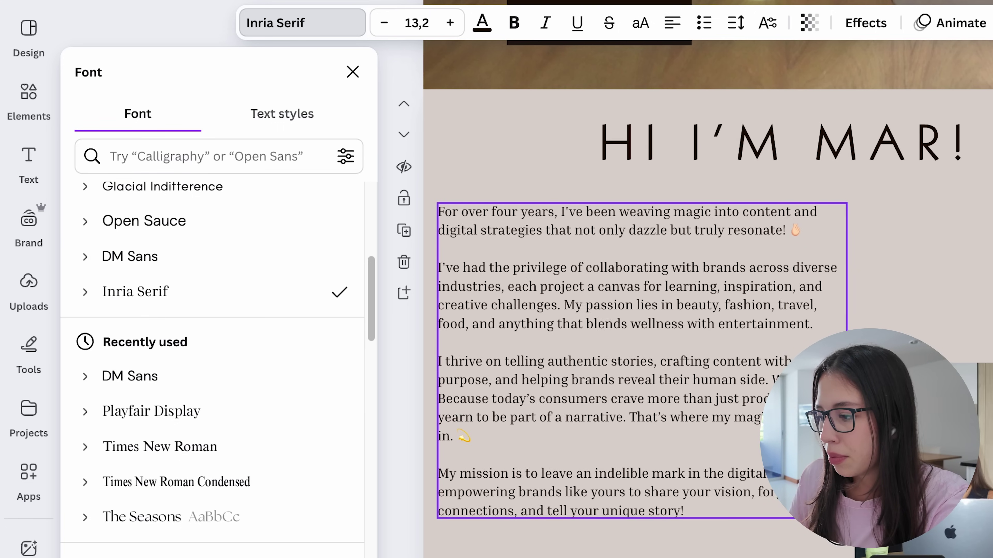
pyautogui.click(899, 250)
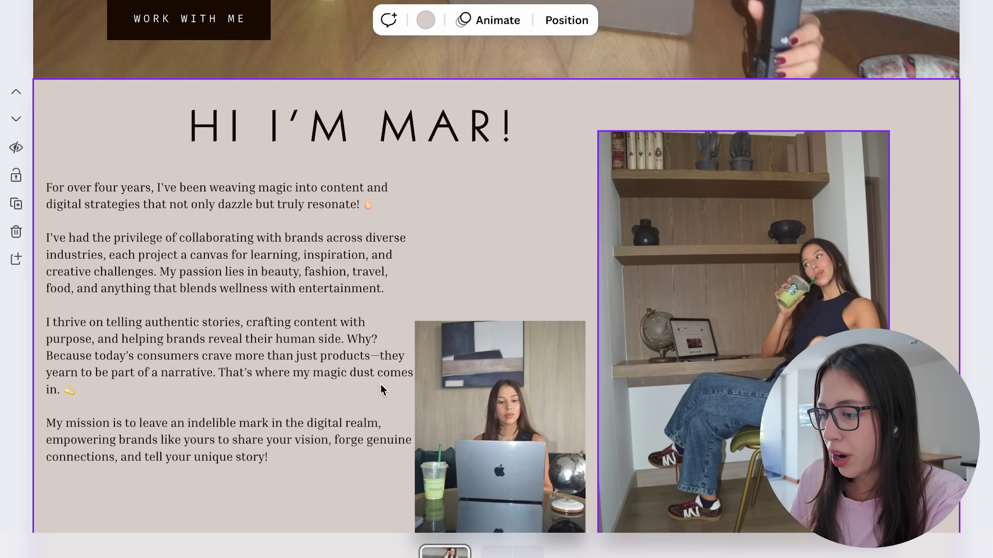
pyautogui.click(362, 361)
pyautogui.moveTo(361, 362); pyautogui.dragTo(363, 396)
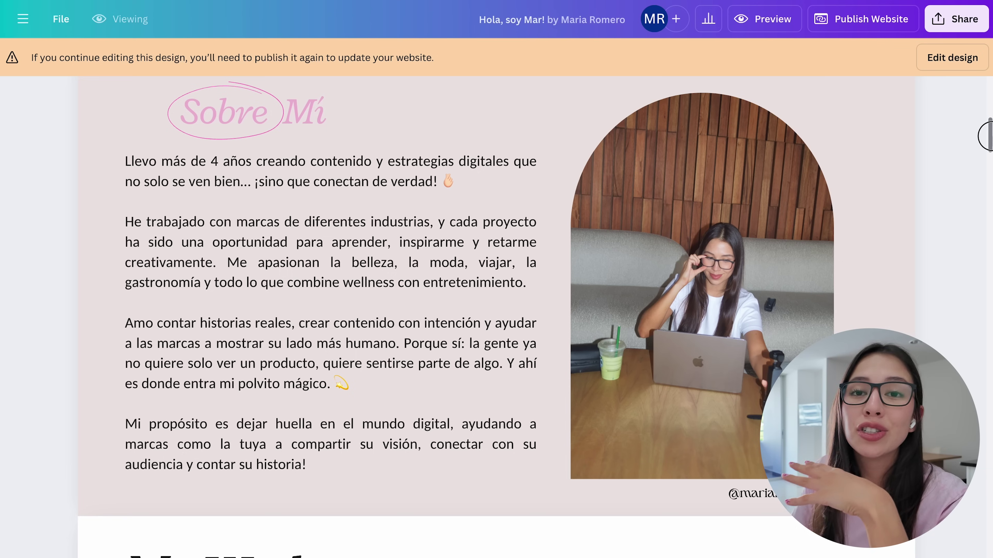
# - Examine the about section of the existing Spanish-language portfolio website as a reference
pyautogui.scroll(-5, 496, 317)
pyautogui.scroll(9, 496, 317)
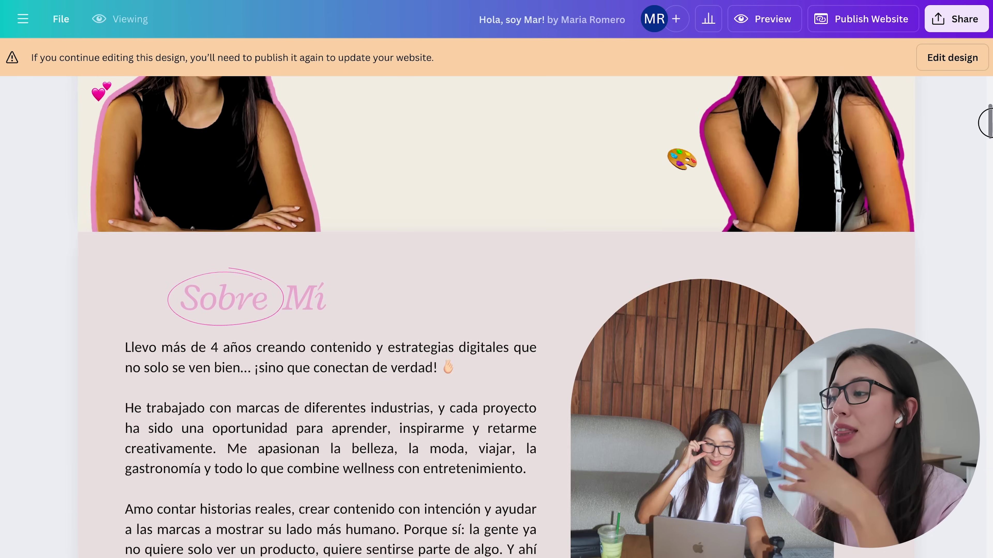
pyautogui.scroll(-3, 496, 317)
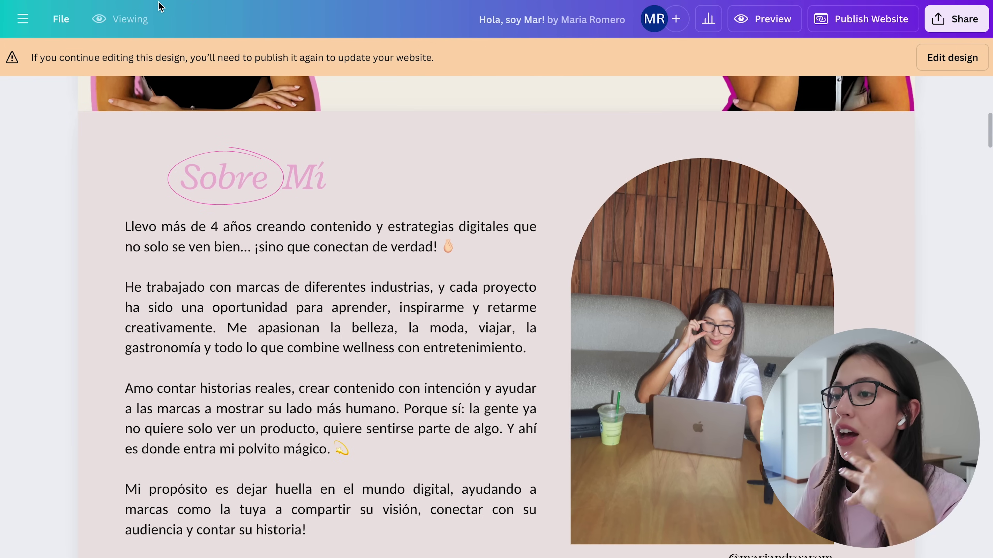
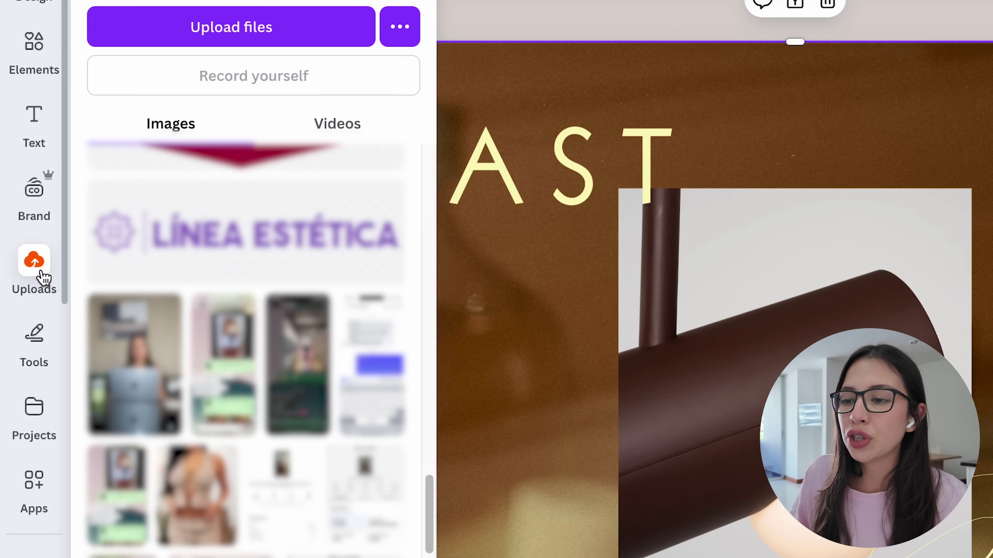
# - Look over the My Work sections and play the sneaker video, rewinding it to its start
pyautogui.click(23, 262)
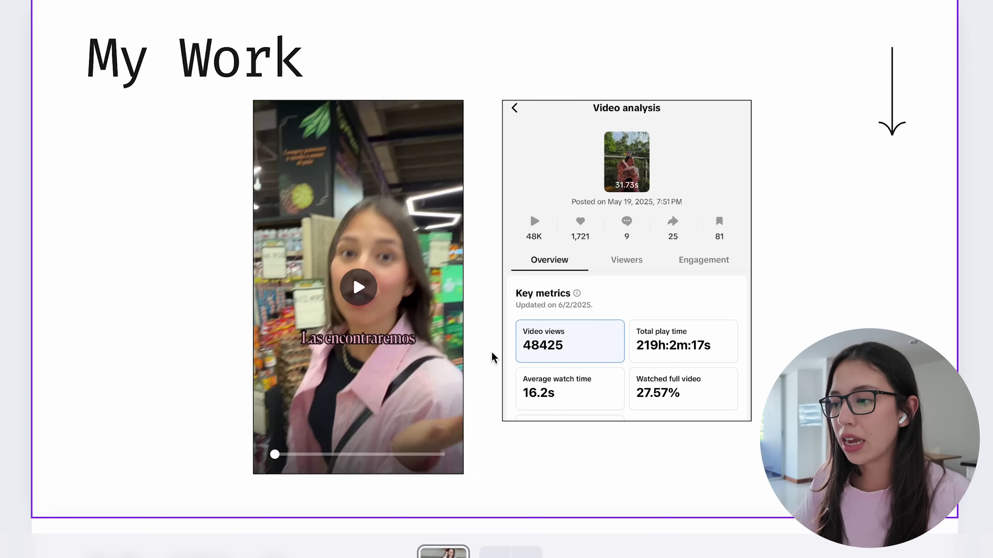
pyautogui.click(457, 299)
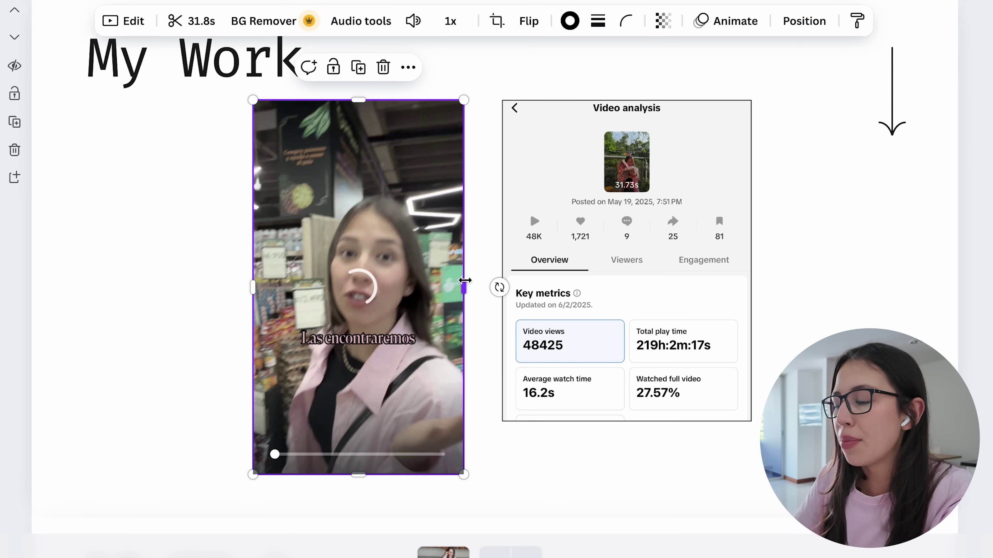
pyautogui.scroll(-10, 685, 419)
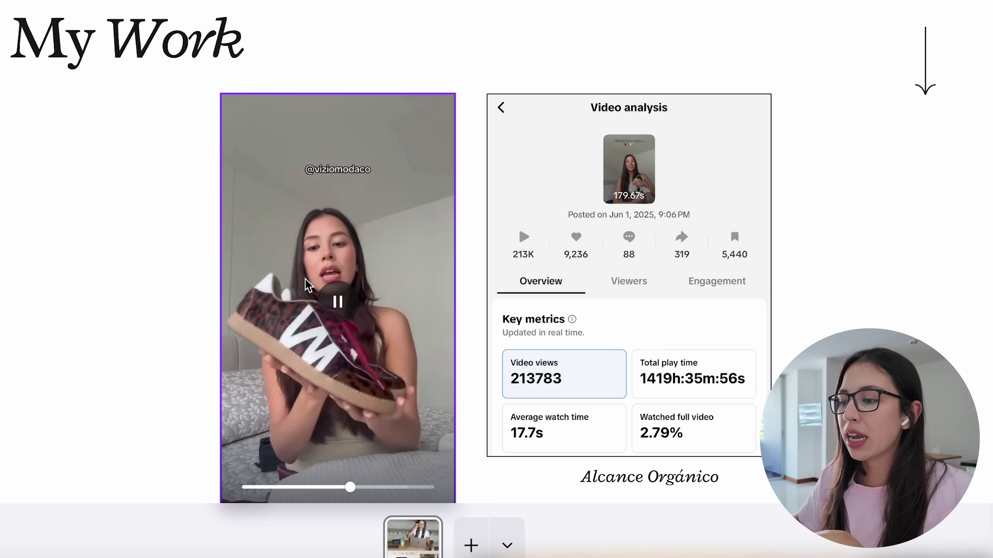
pyautogui.click(355, 302)
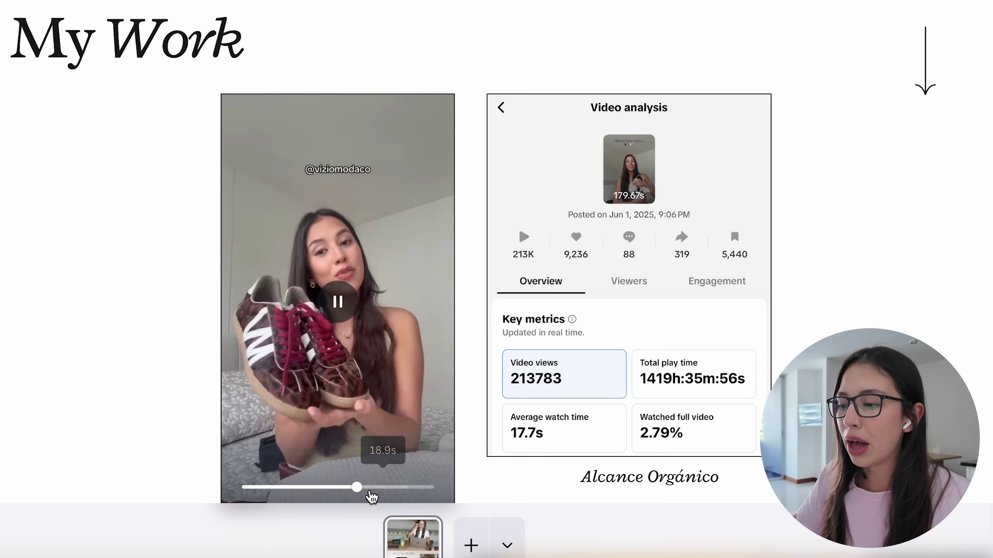
pyautogui.moveTo(326, 492); pyautogui.dragTo(222, 492)
pyautogui.click(336, 301)
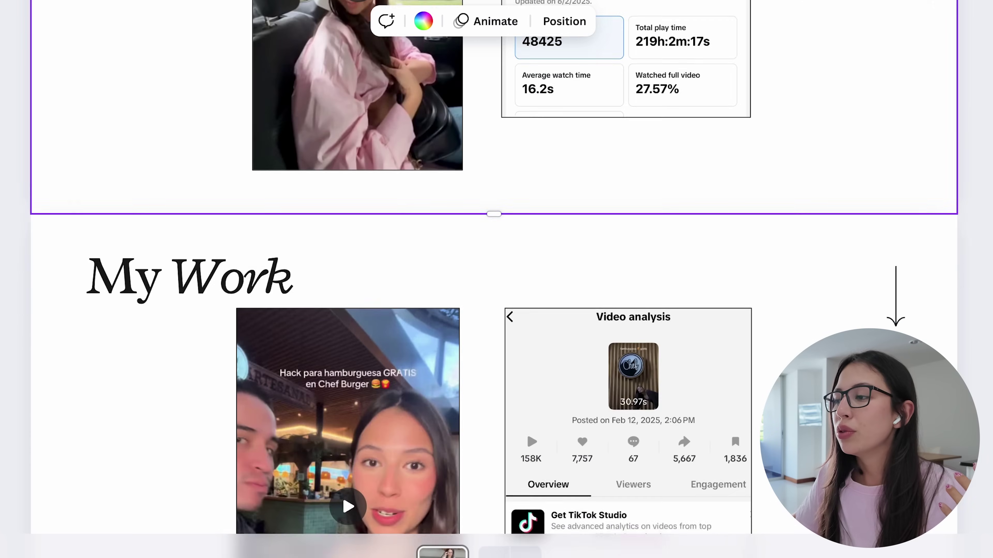
# - Change the background of the My Work section with the Chef Burger video to the document's pale yellow
pyautogui.scroll(5, 494, 279)
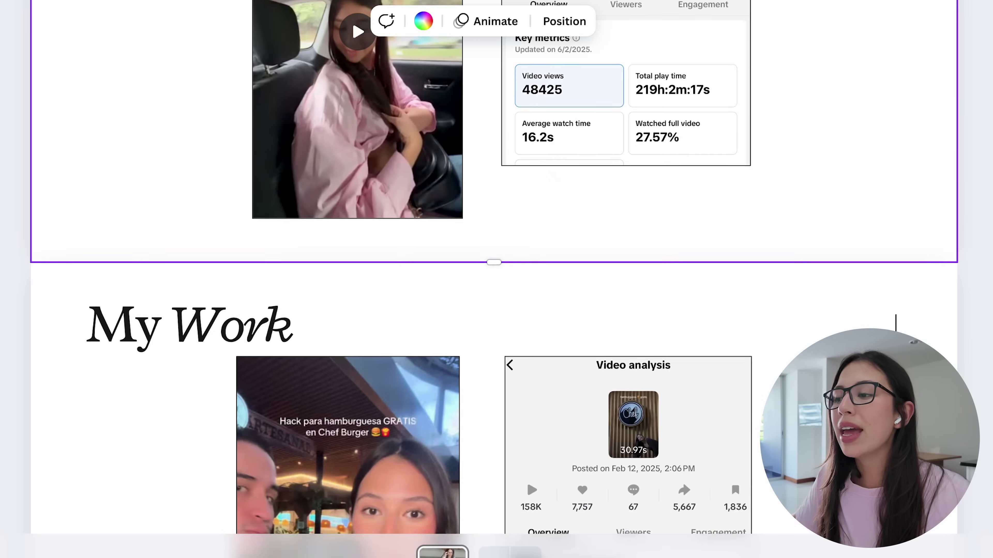
pyautogui.scroll(3, 494, 279)
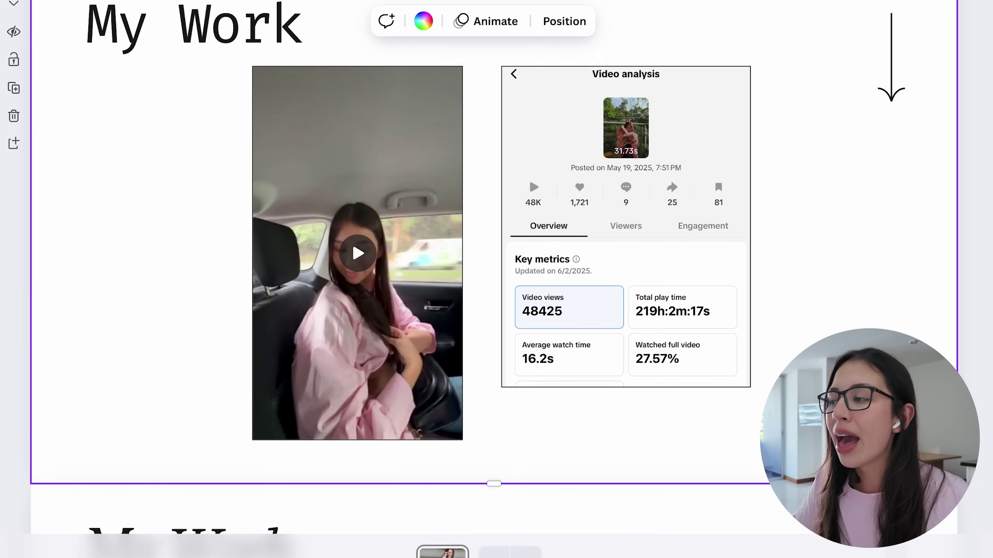
pyautogui.scroll(1, 494, 280)
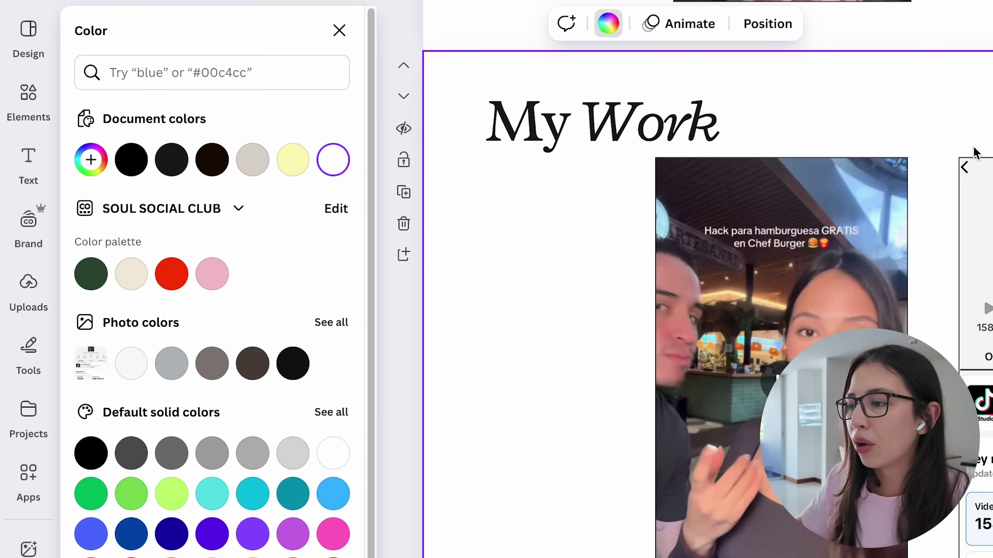
pyautogui.click(304, 172)
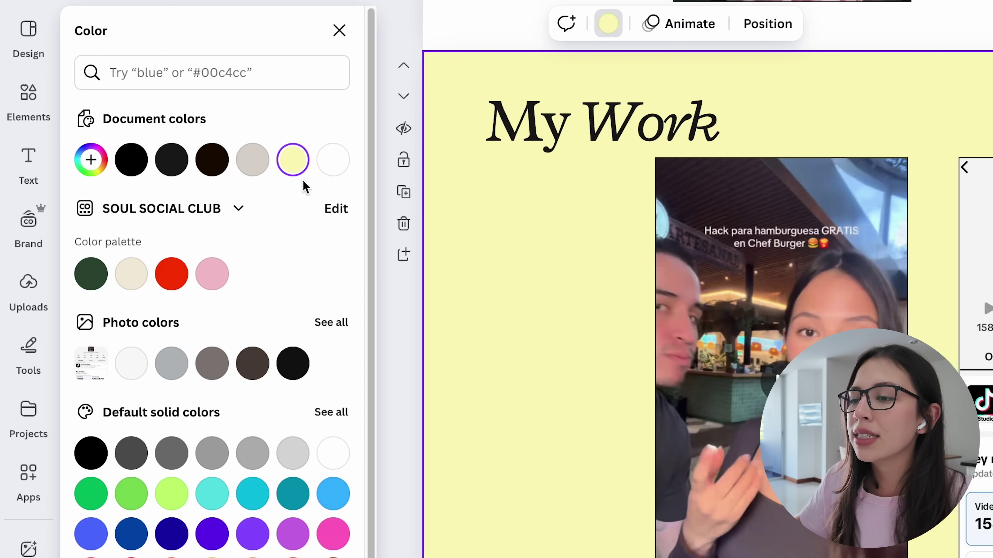
# - Replace both stock photos in the Let's Collaborate section with the uploaded selfie in glasses and remove the Instagram icon
pyautogui.scroll(-1, 757, 444)
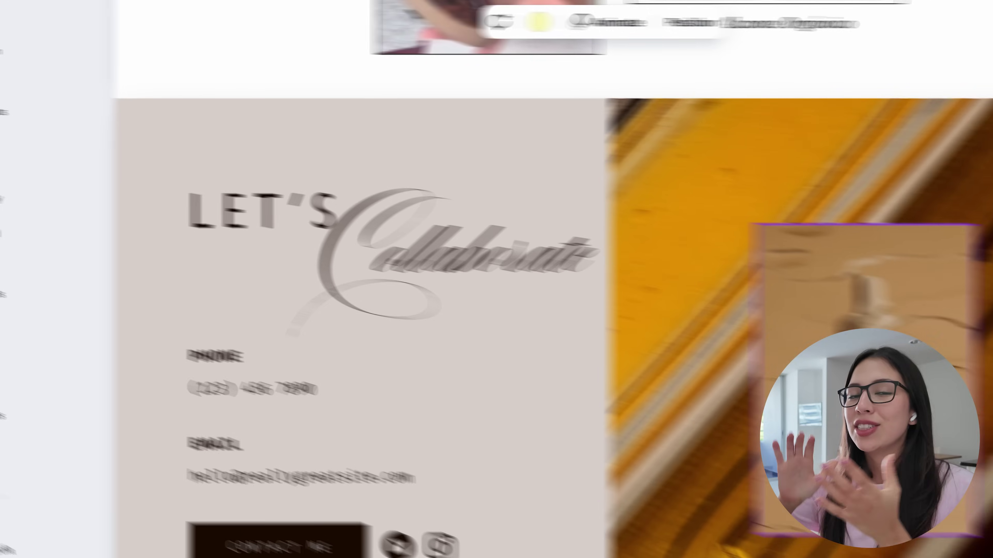
pyautogui.scroll(15, 813, 255)
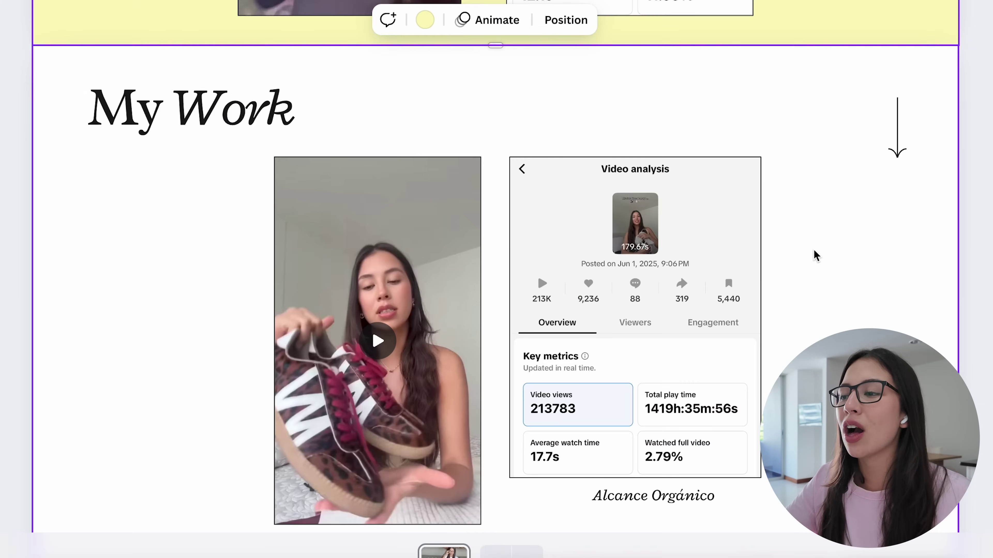
pyautogui.scroll(5, 816, 254)
pyautogui.scroll(-20, 816, 255)
pyautogui.scroll(-10, 816, 255)
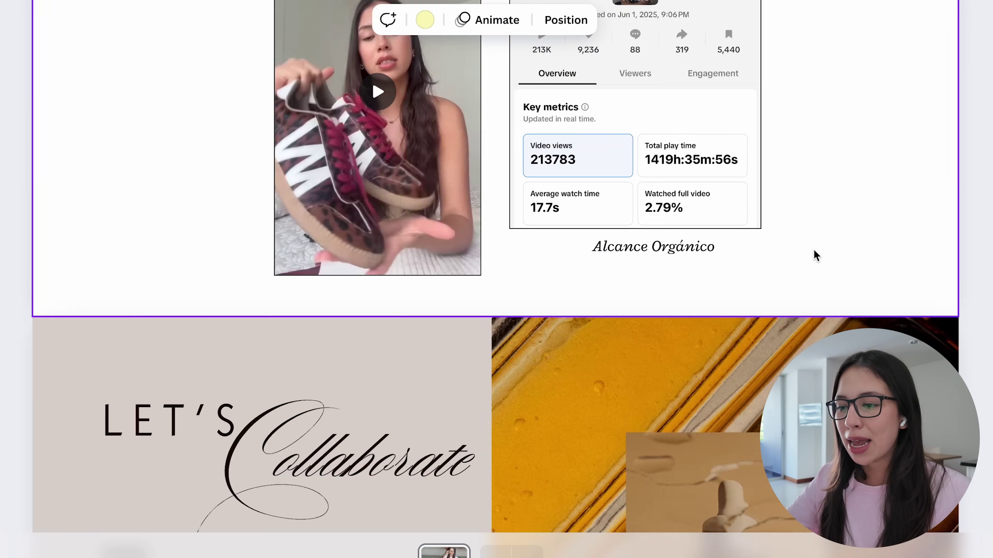
pyautogui.scroll(-1, 816, 255)
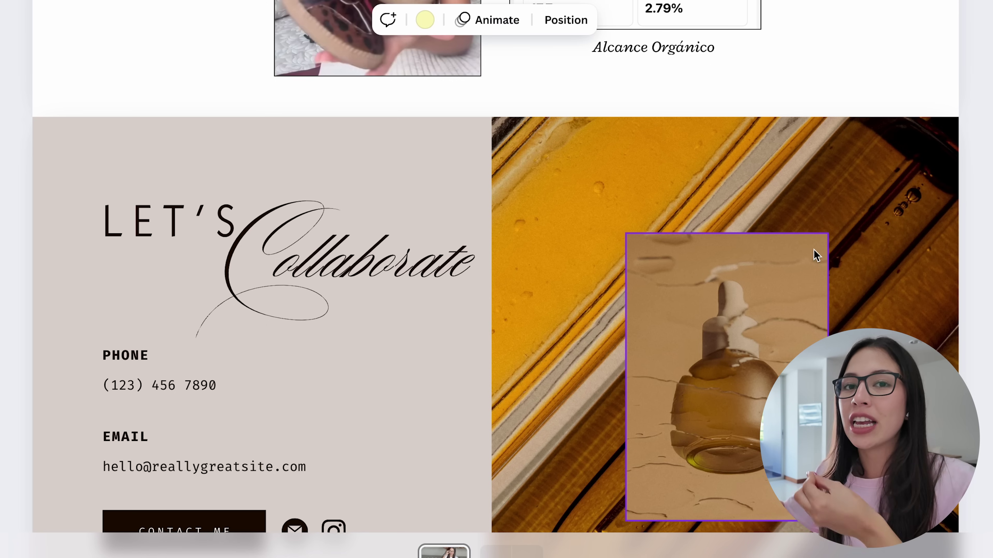
pyautogui.scroll(-2, 173, 82)
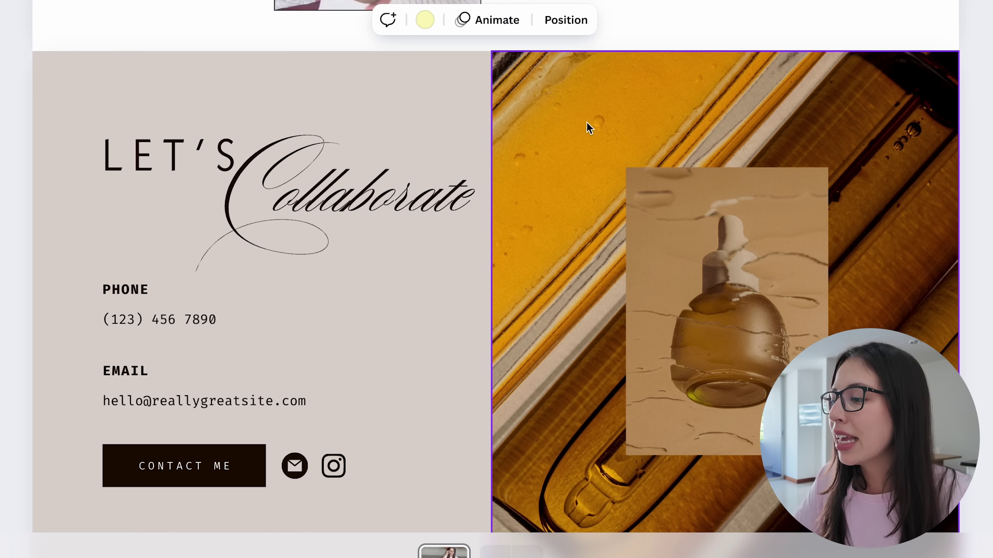
pyautogui.click(30, 288)
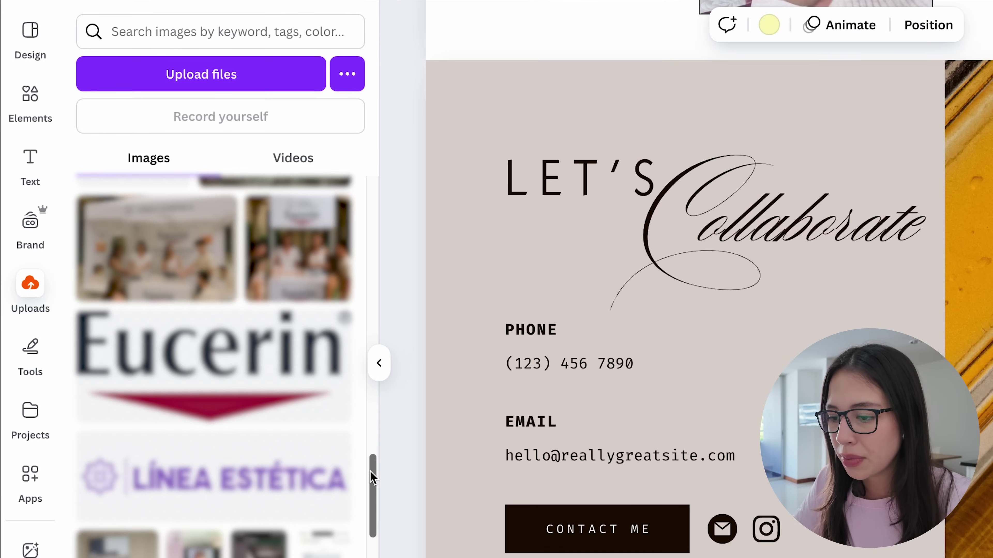
pyautogui.moveTo(373, 479); pyautogui.dragTo(373, 553)
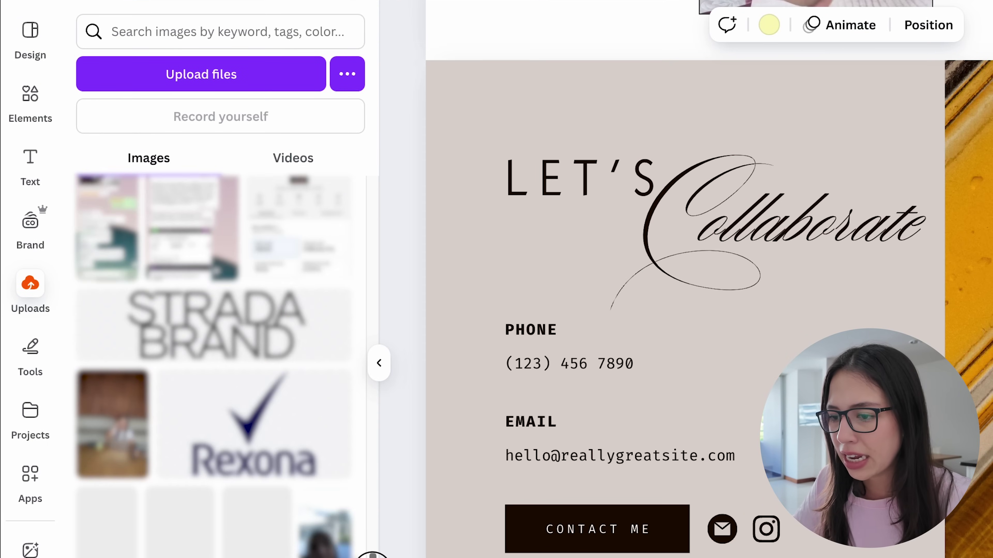
pyautogui.scroll(-3, 373, 555)
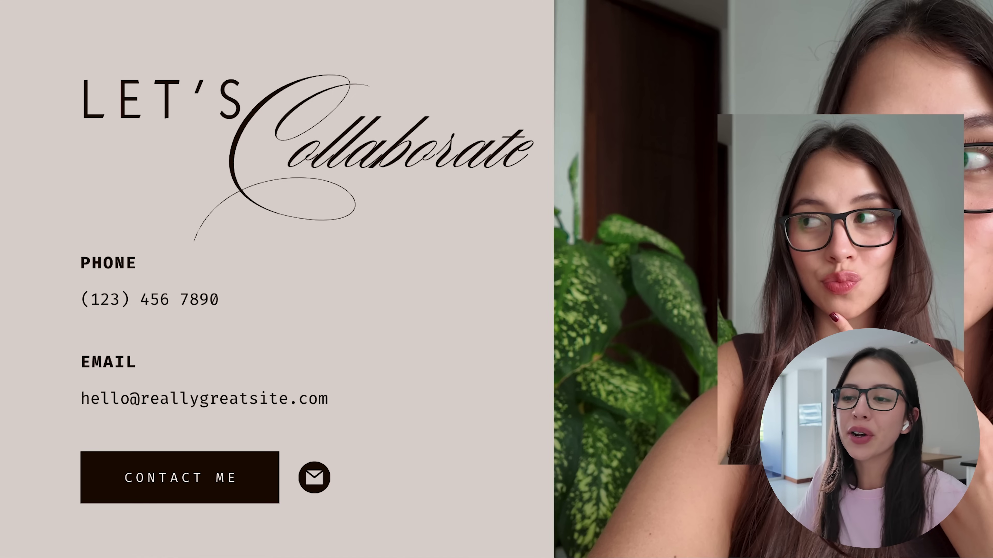
# - Search the elements for TikTok icons, add the plain black one, shrink it to about 37 by 36 and place it beside the mail icon
pyautogui.click(38, 187)
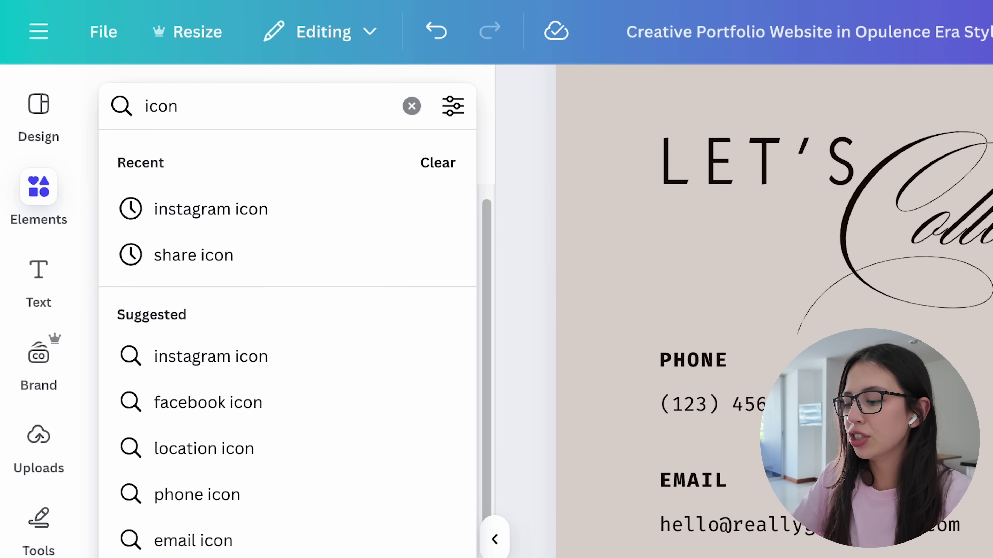
pyautogui.write('TIKTOK')
pyautogui.press('Return')
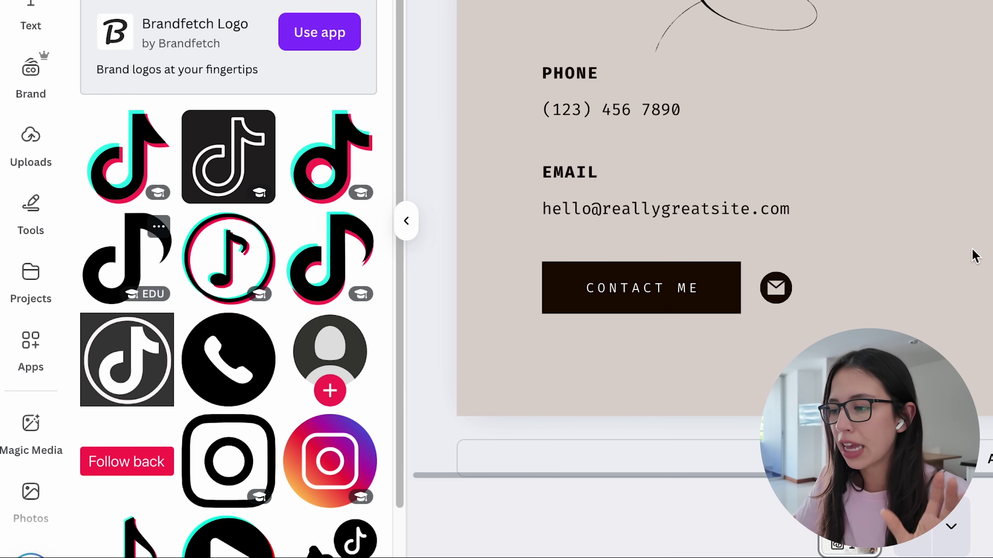
pyautogui.click(127, 258)
pyautogui.moveTo(758, 93); pyautogui.dragTo(539, 334)
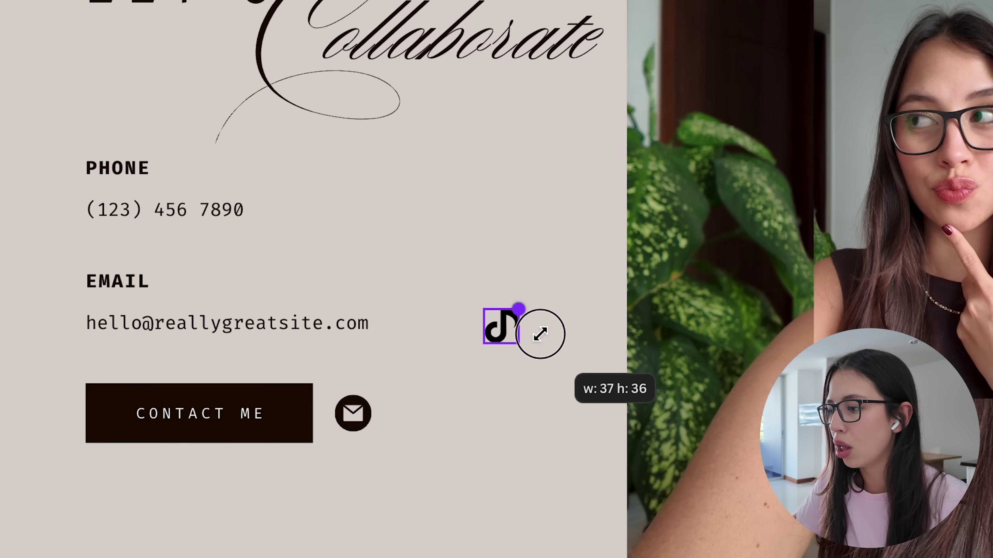
pyautogui.moveTo(523, 392); pyautogui.dragTo(419, 472)
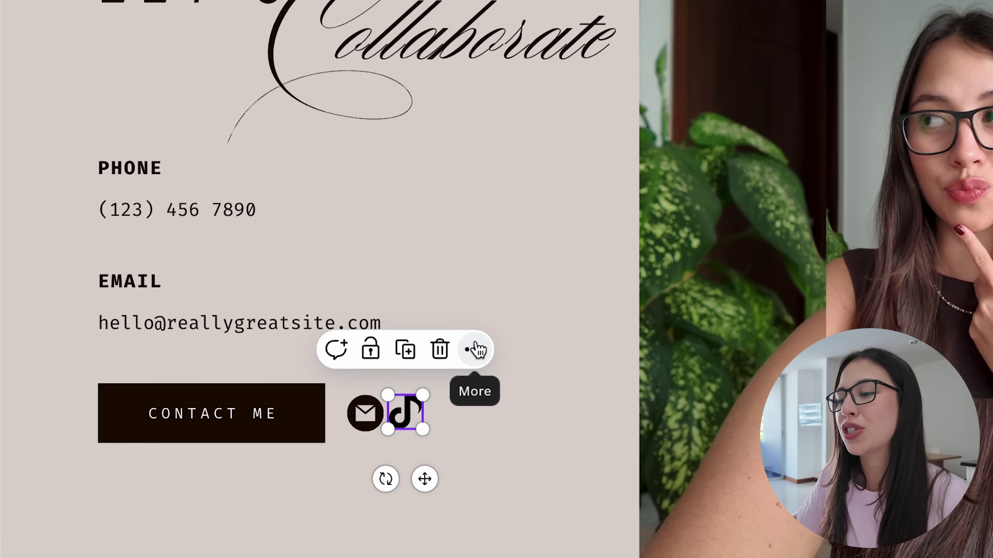
# - Link the TikTok icon to the copied TikTok profile URL
pyautogui.click(475, 352)
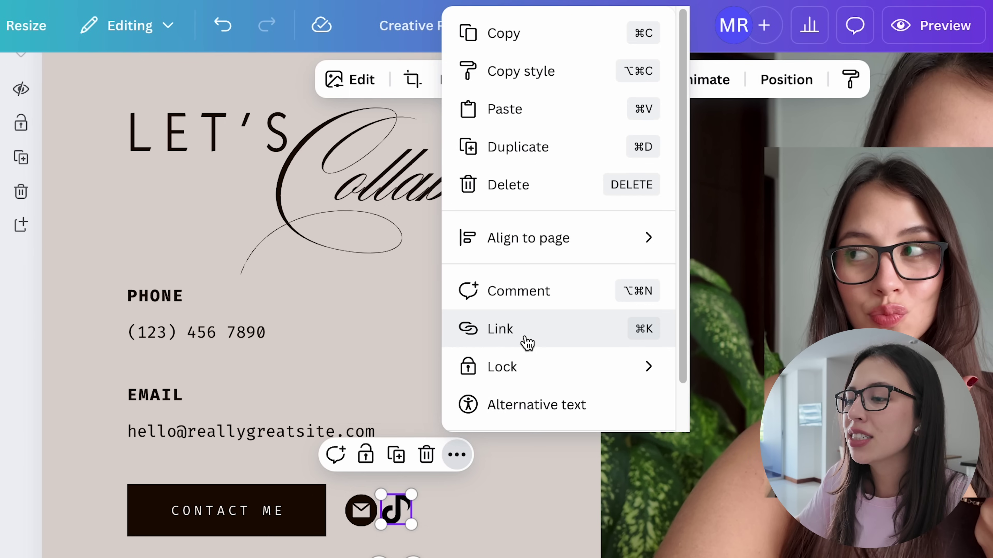
pyautogui.click(528, 266)
pyautogui.press('super+v')
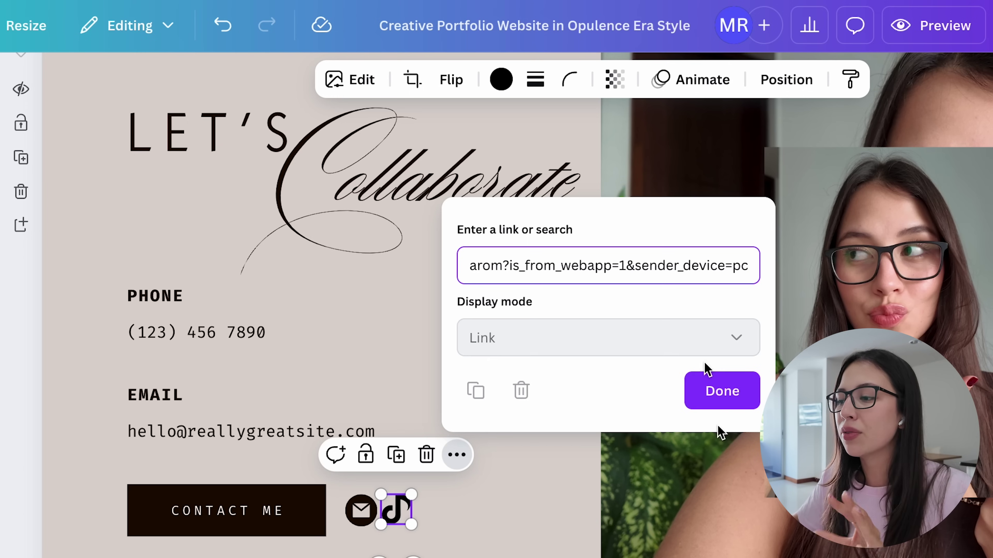
pyautogui.click(727, 407)
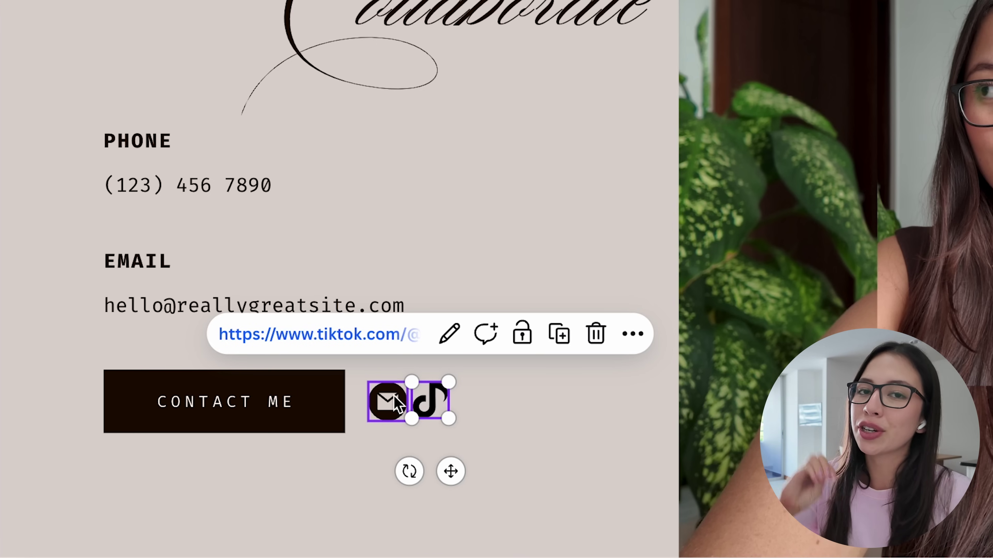
# - Replace the Contact Me button's section link with the copied TikTok profile URL
pyautogui.click(164, 185)
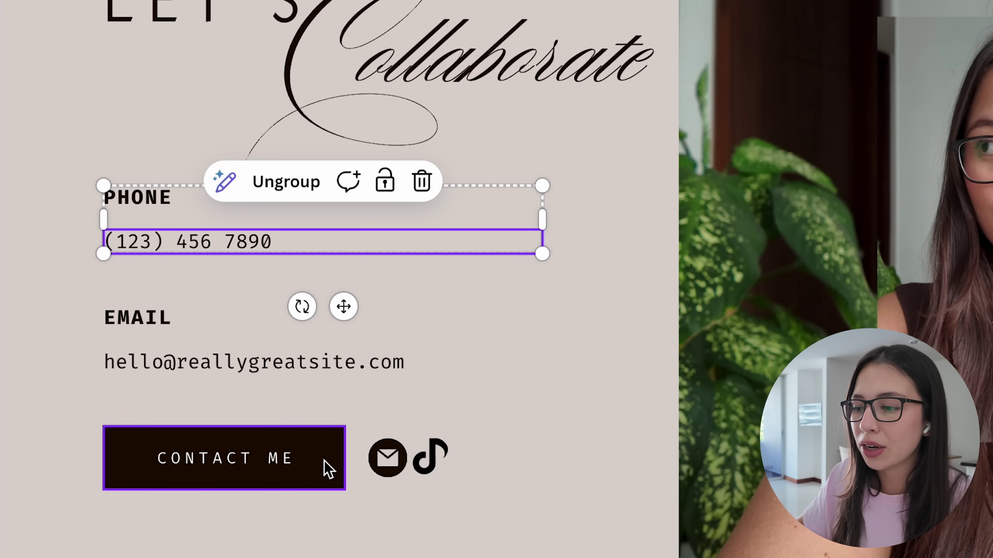
pyautogui.click(328, 469)
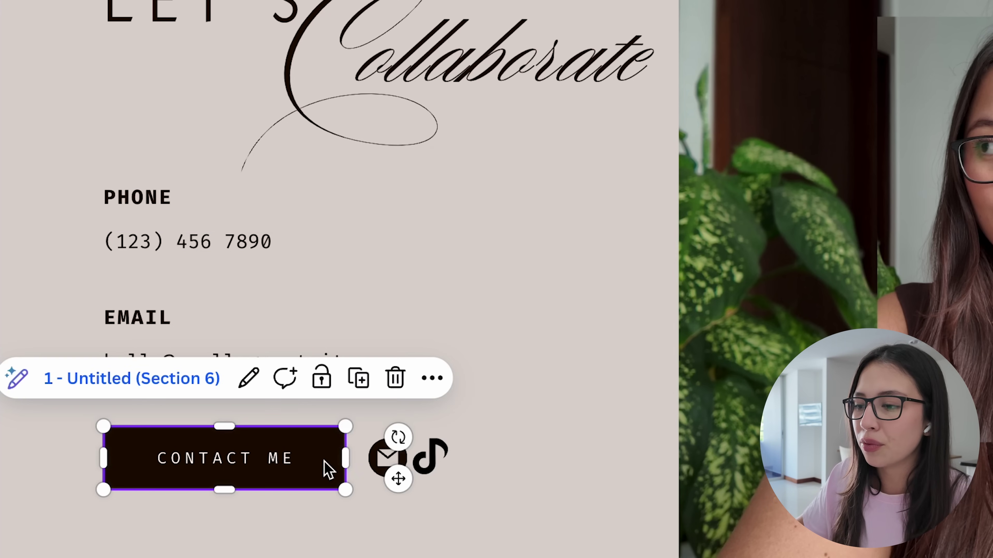
pyautogui.click(432, 381)
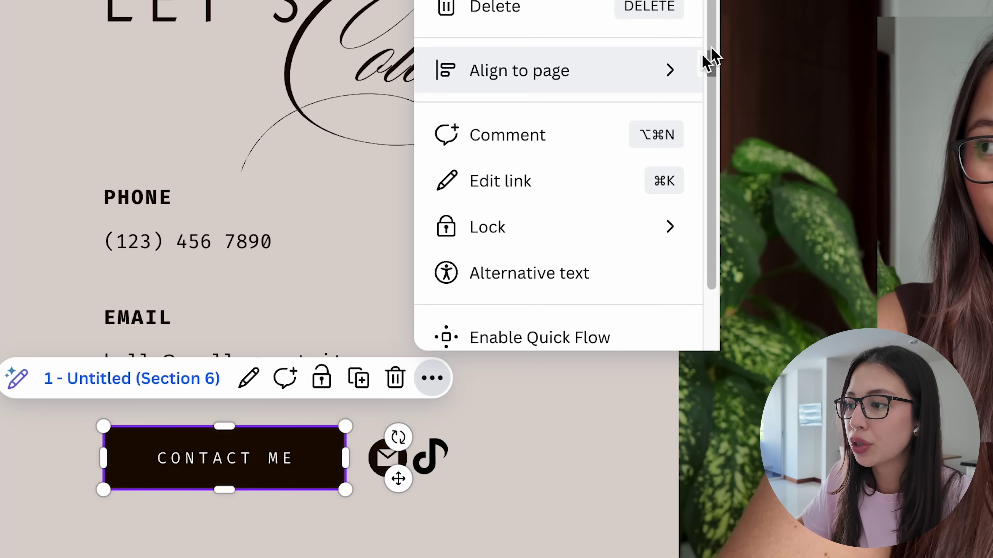
pyautogui.moveTo(714, 40); pyautogui.dragTo(713, 171)
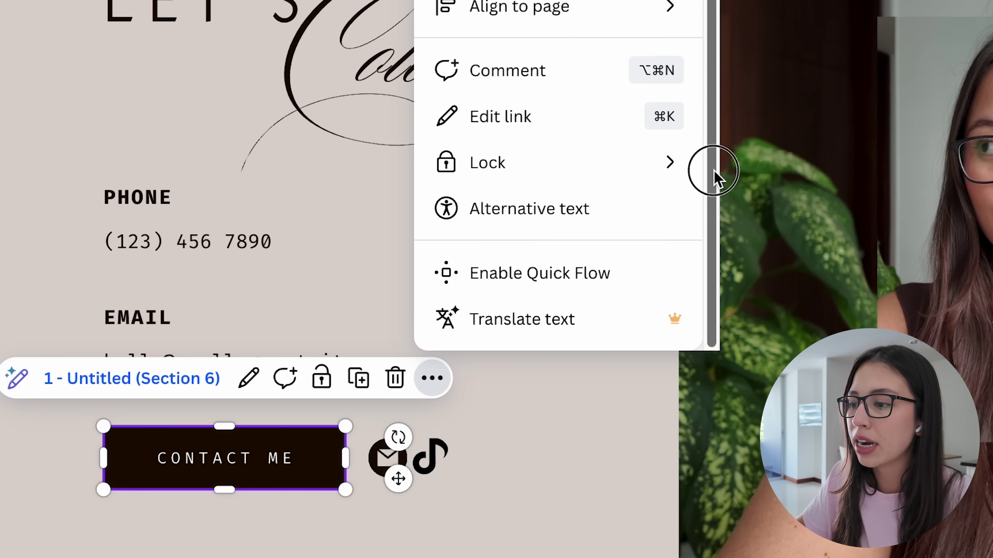
pyautogui.click(539, 127)
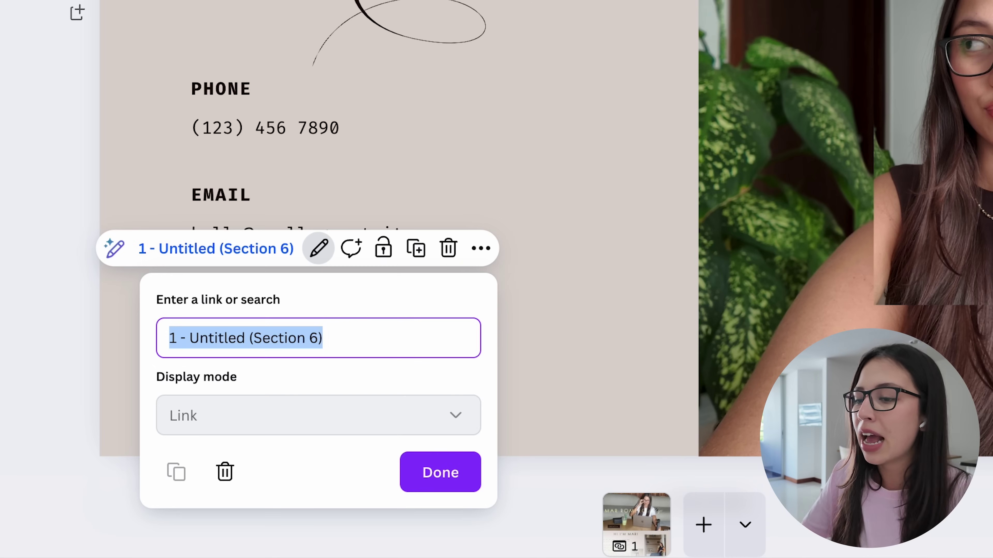
pyautogui.press('BackSpace')
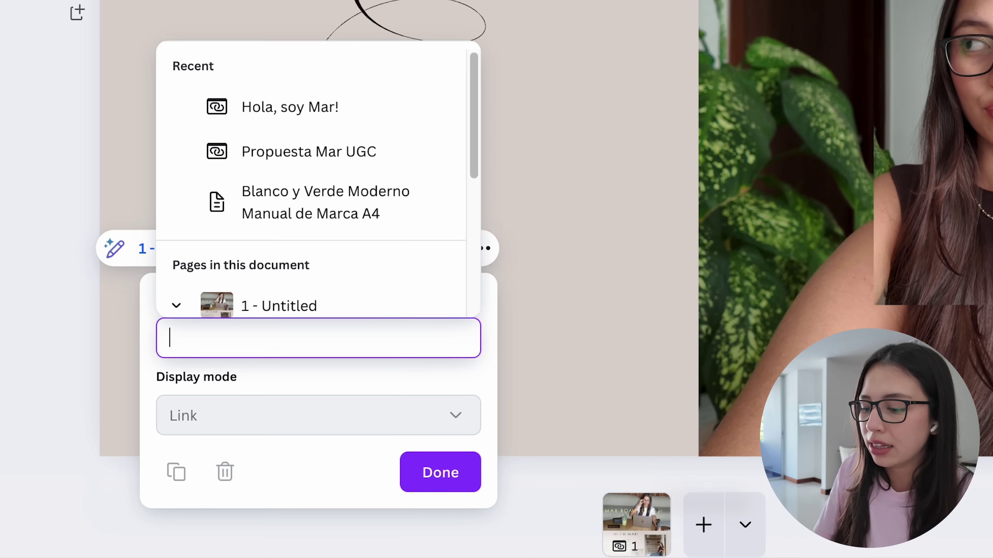
pyautogui.hotkey('ctrl', 'v')
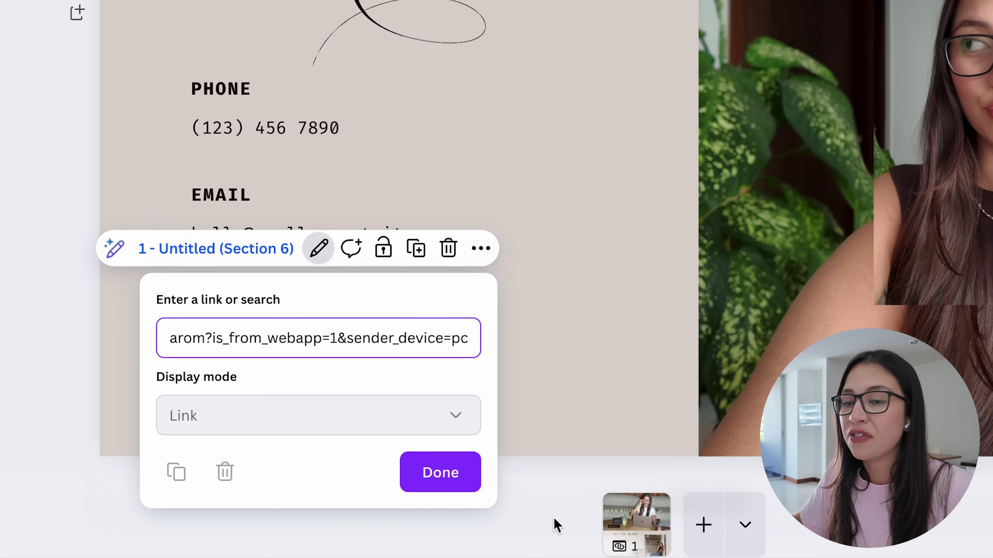
pyautogui.click(461, 476)
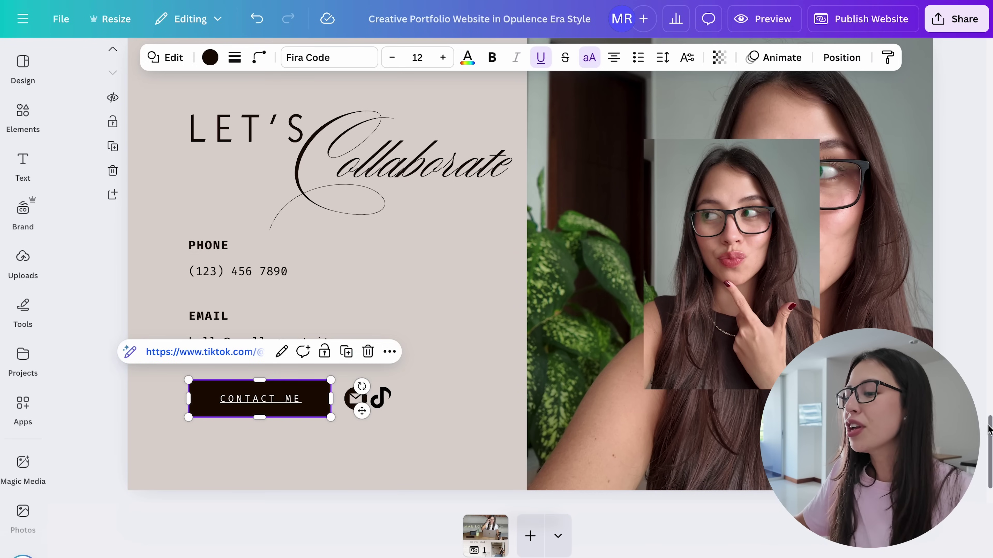
# - Rename the website design to the creator's first name followed by "Portofolio"
pyautogui.moveTo(988, 429); pyautogui.dragTo(987, 347)
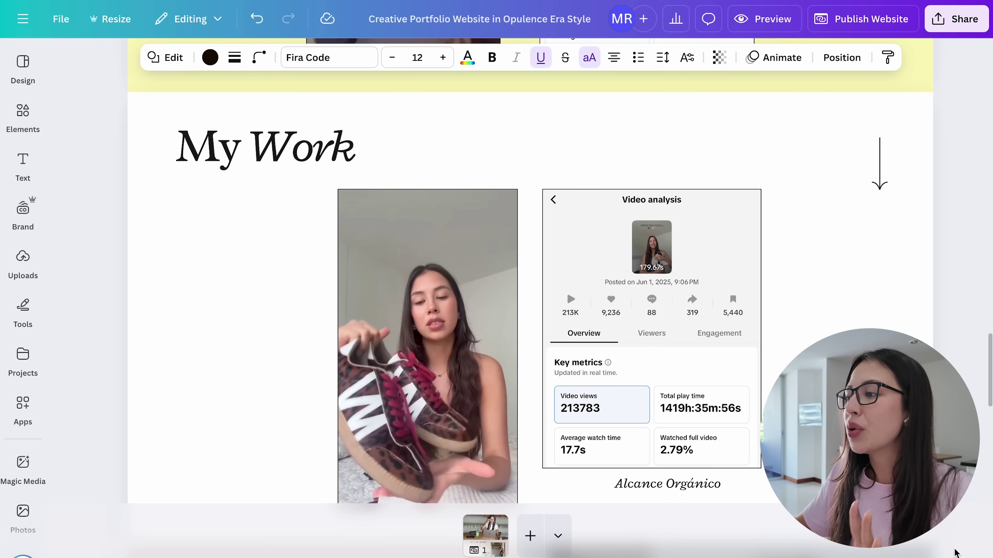
pyautogui.moveTo(983, 398); pyautogui.dragTo(978, 49)
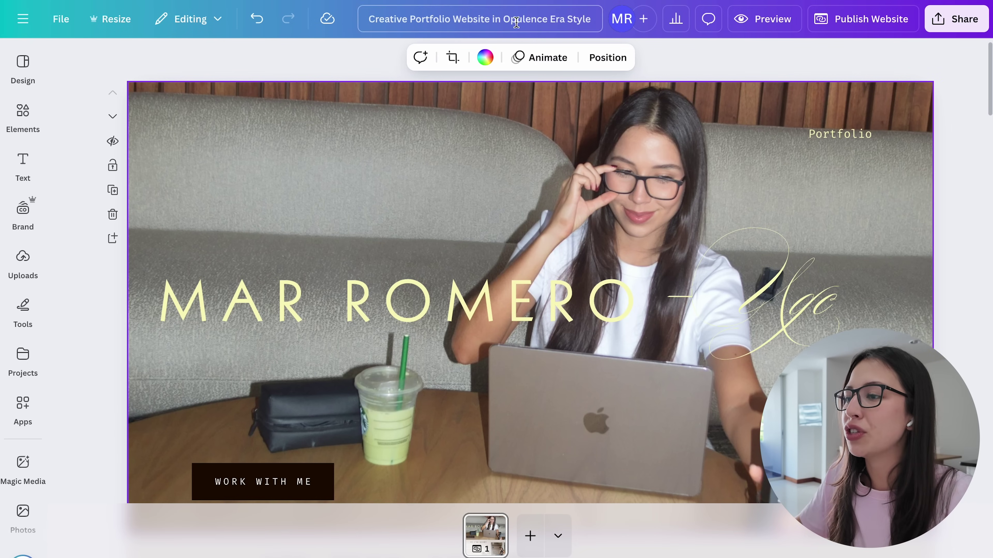
pyautogui.click(455, 16)
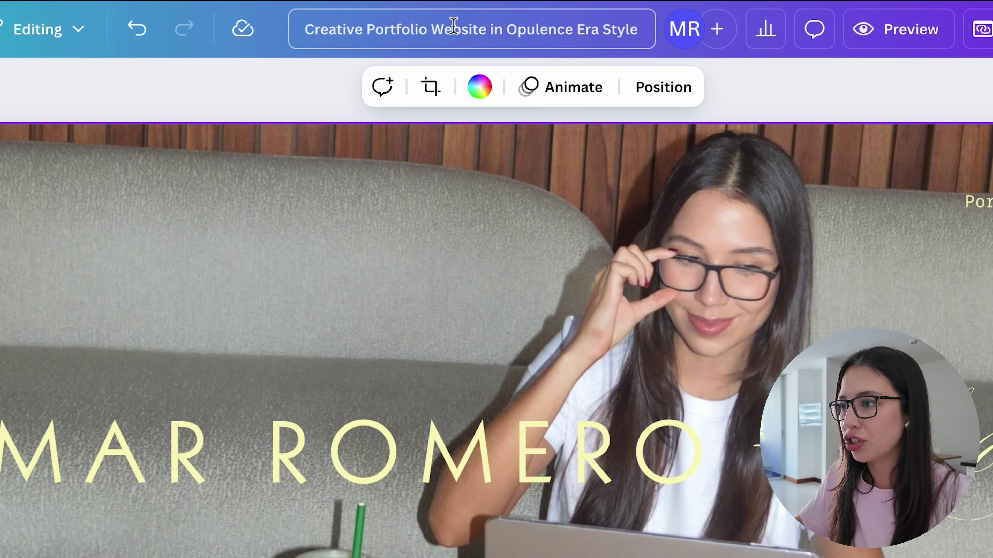
pyautogui.tripleClick(452, 24)
pyautogui.click(504, 29)
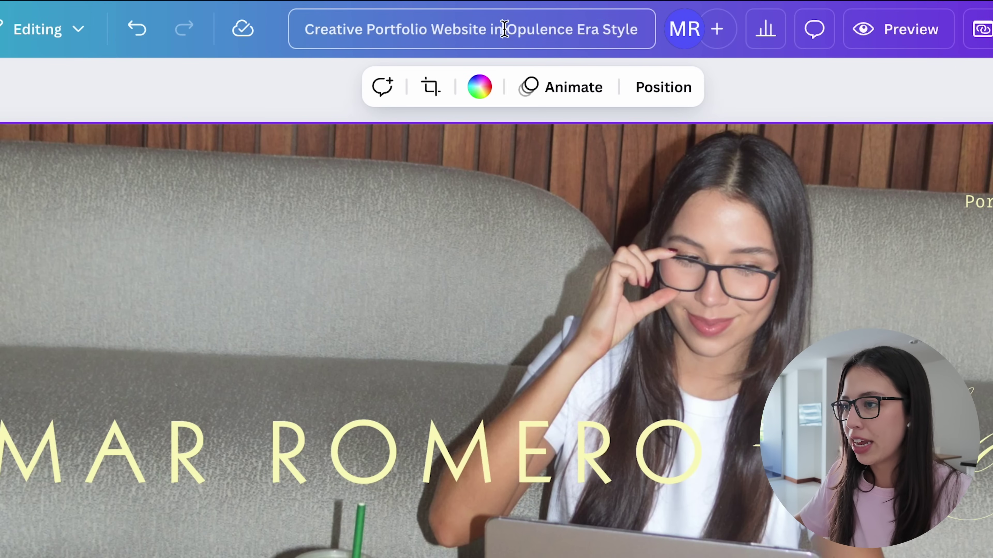
pyautogui.tripleClick(504, 29)
pyautogui.press('BackSpace')
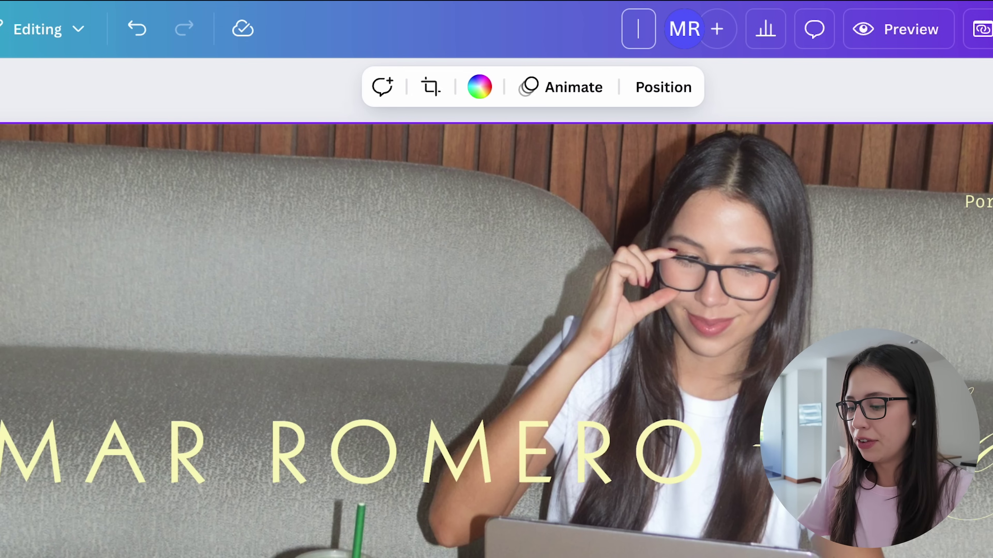
pyautogui.write('Mar Portofolio')
pyautogui.press('Return')
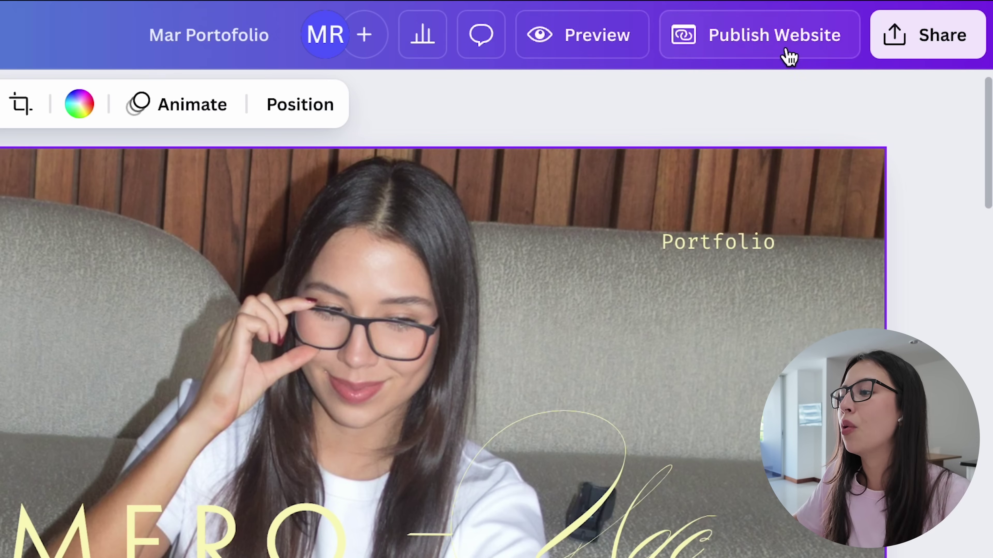
# - Preview the website in the desktop layout down to the Let's Collaborate section, and check the mobile layout
pyautogui.click(937, 39)
pyautogui.moveTo(893, 113); pyautogui.dragTo(915, 351)
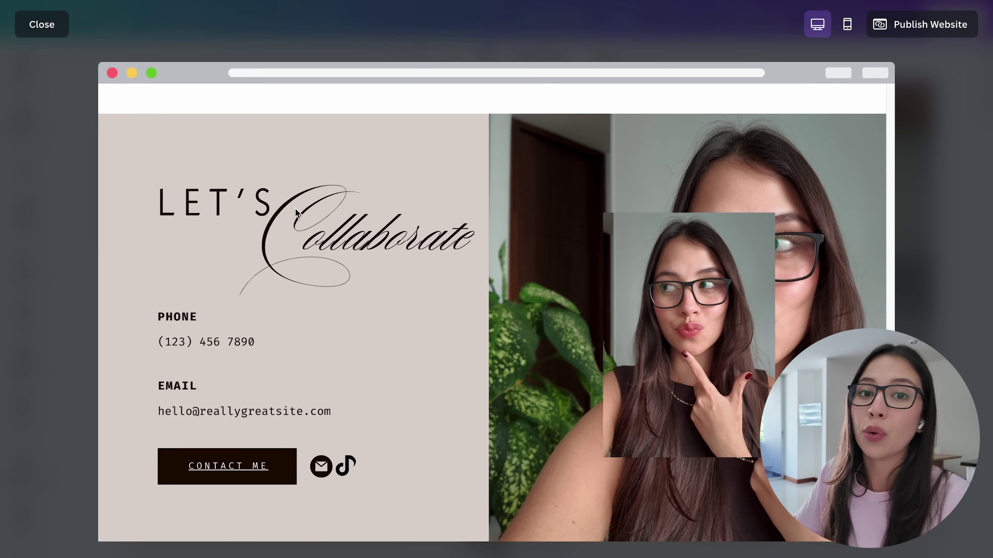
pyautogui.click(847, 25)
pyautogui.click(817, 25)
pyautogui.click(847, 24)
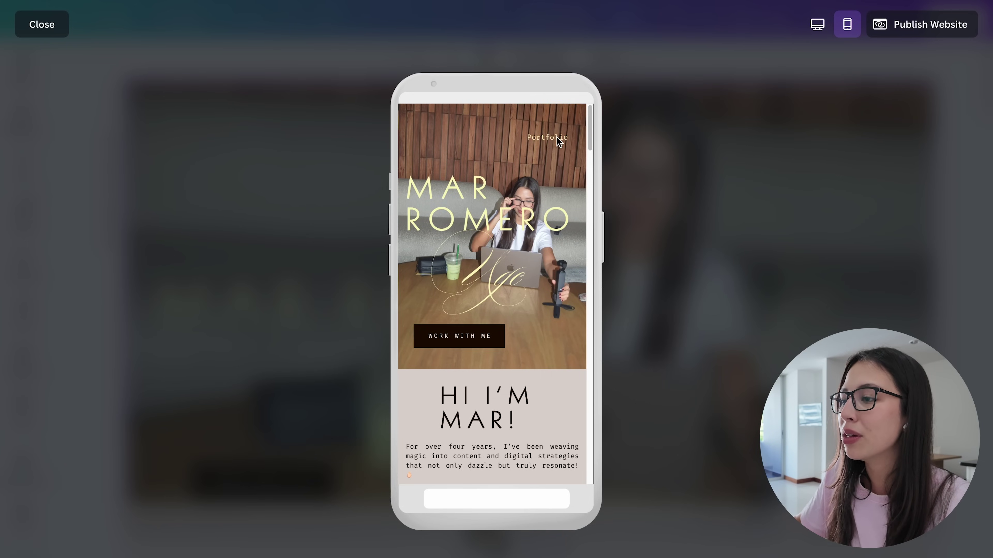
pyautogui.moveTo(589, 112); pyautogui.dragTo(619, 112)
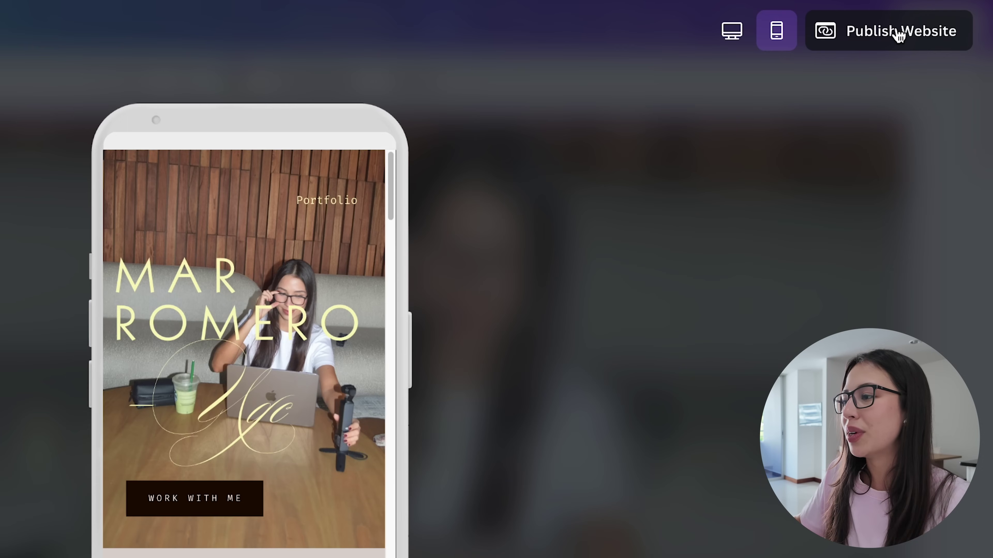
# - Open the site address path for editing, keep the suggested path on the my.canva.site domain and publish the website
pyautogui.click(929, 27)
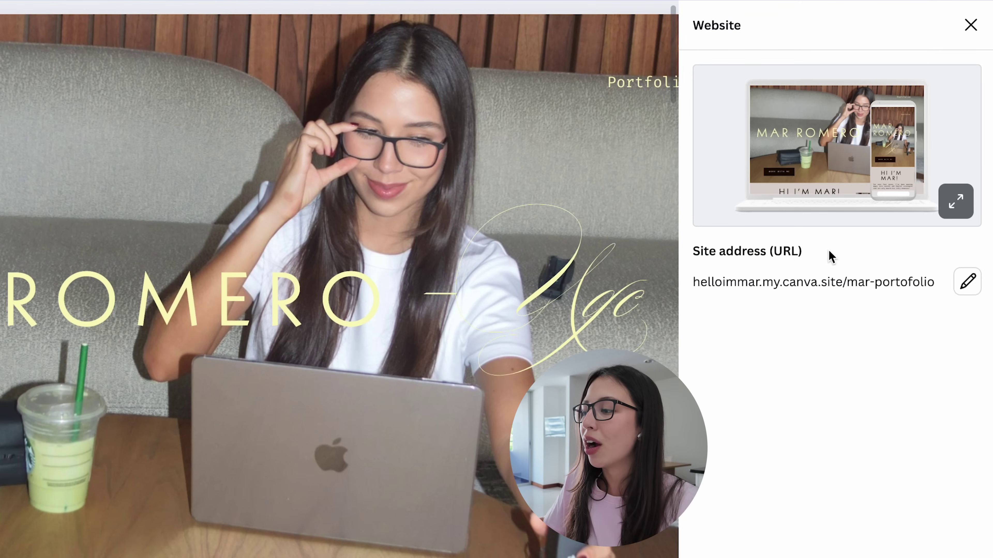
pyautogui.click(968, 291)
pyautogui.click(755, 324)
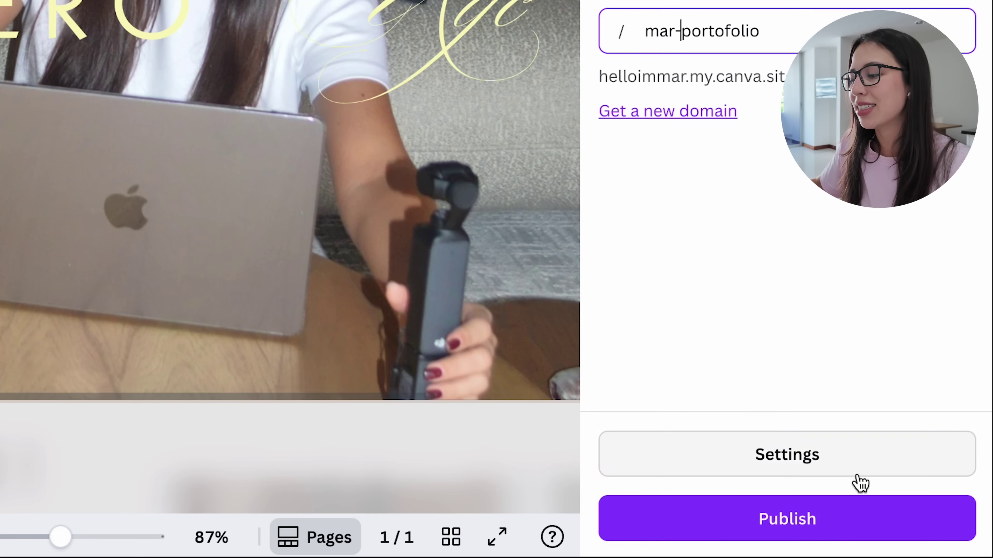
pyautogui.click(859, 557)
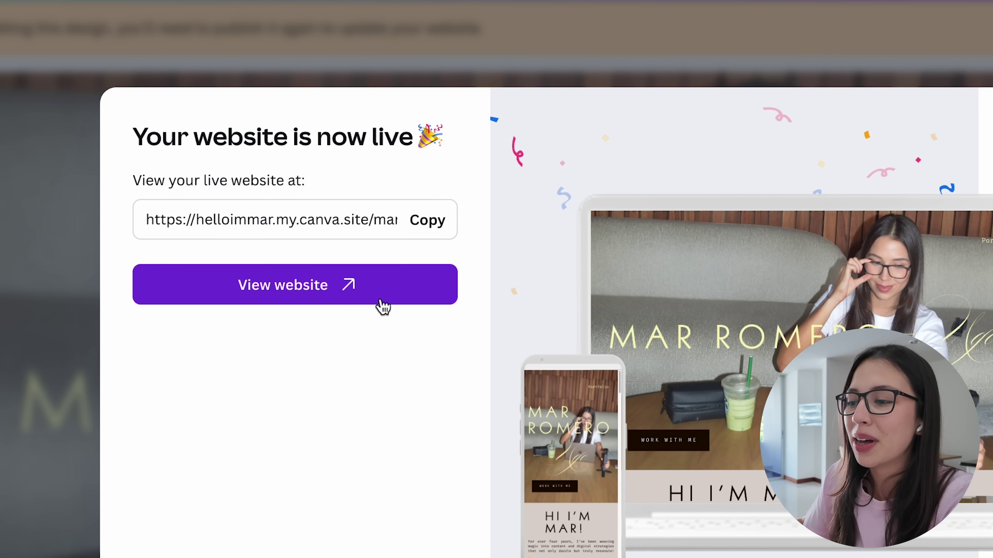
# - Open the published live website and look through the page from its hero section
pyautogui.click(337, 300)
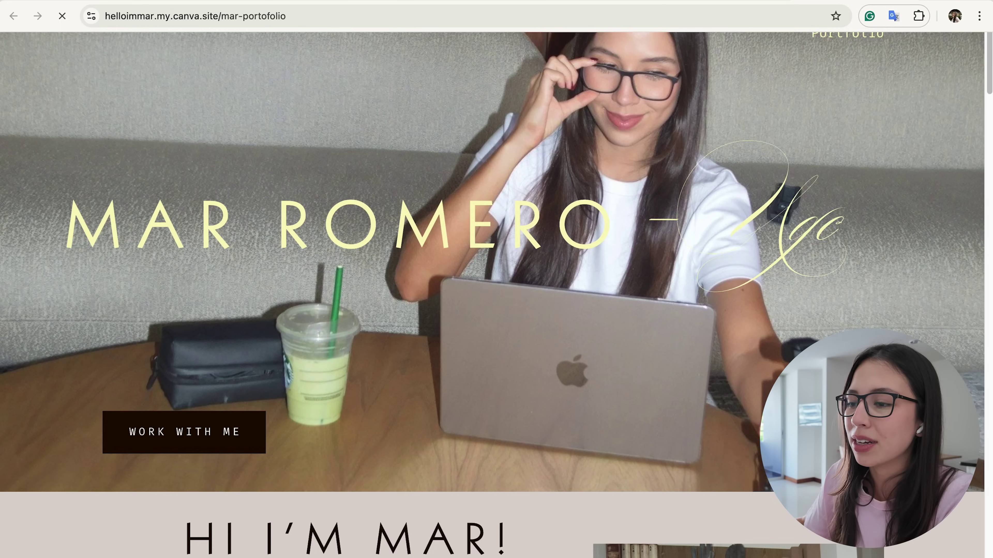
pyautogui.scroll(-1, 987, 84)
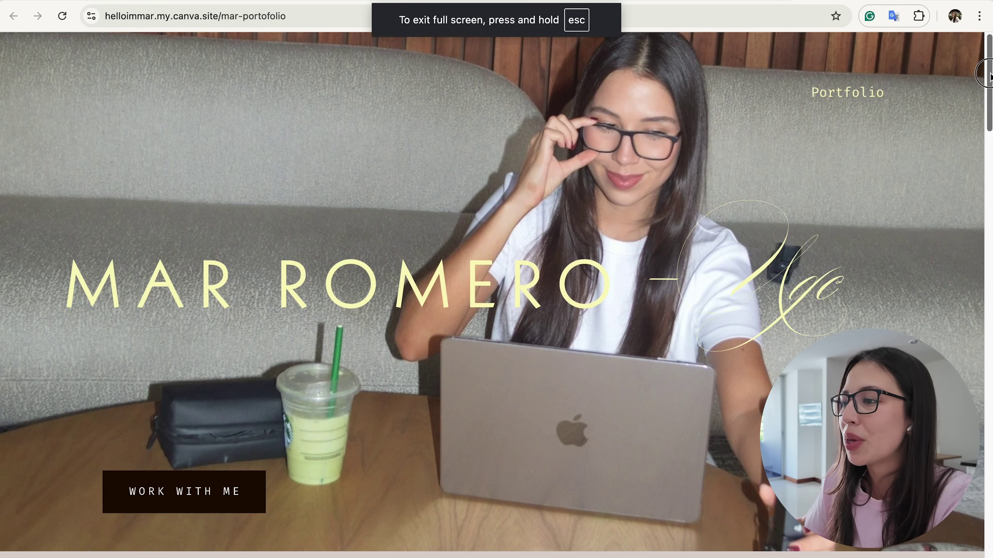
pyautogui.scroll(-5, 988, 84)
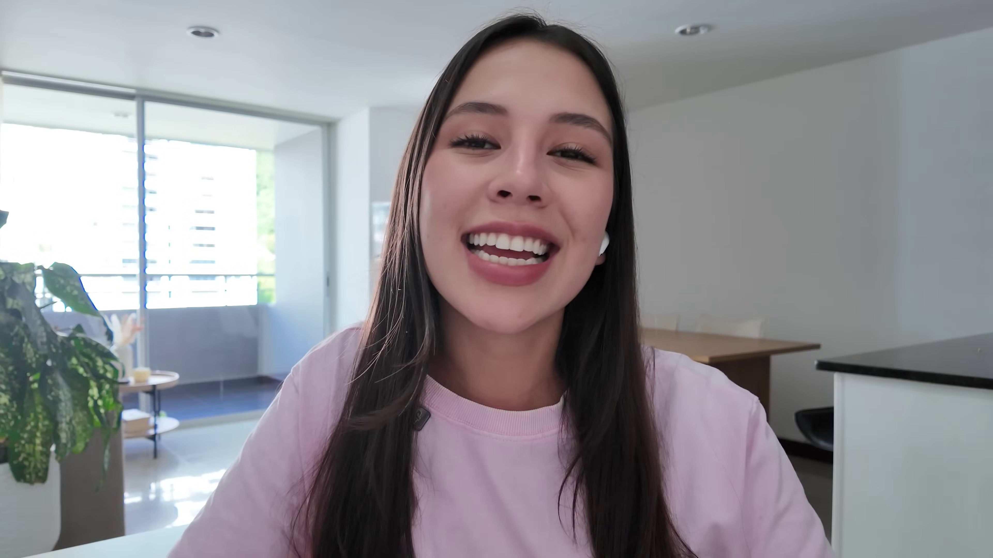